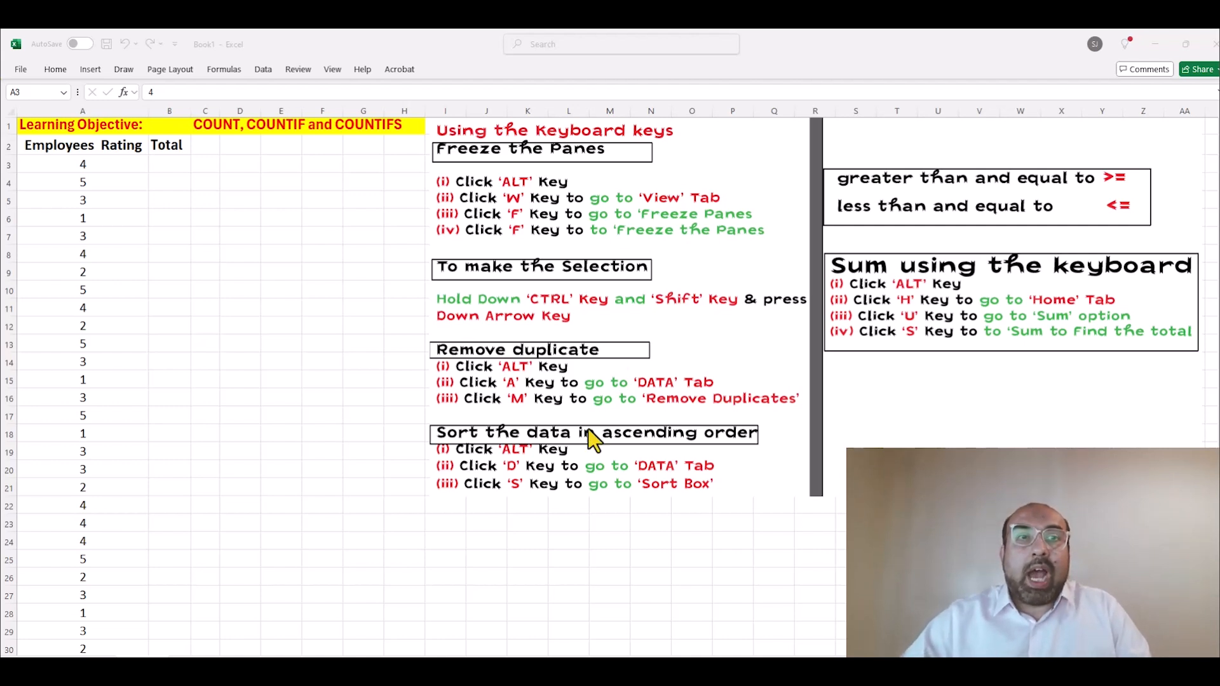
Step: Freeze the panes at cell A3 so the two header rows stay in view while scrolling
{"action": "left_click", "coordinate": [94, 166]}
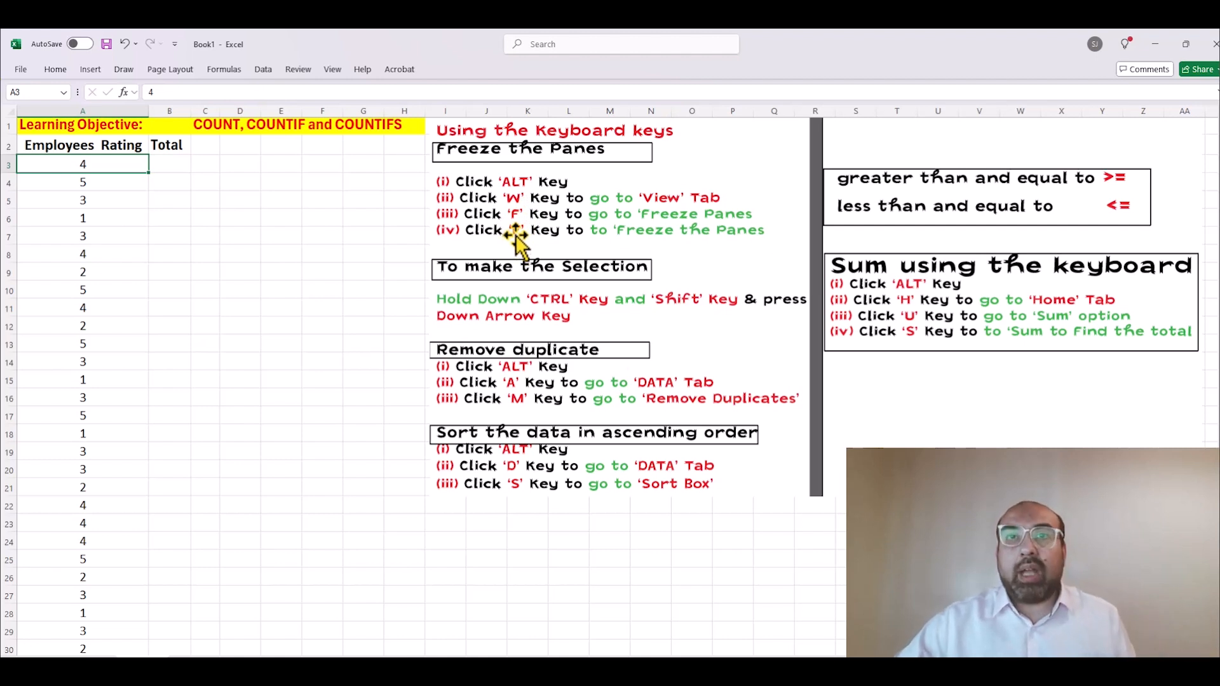
{"action": "key", "text": "alt"}
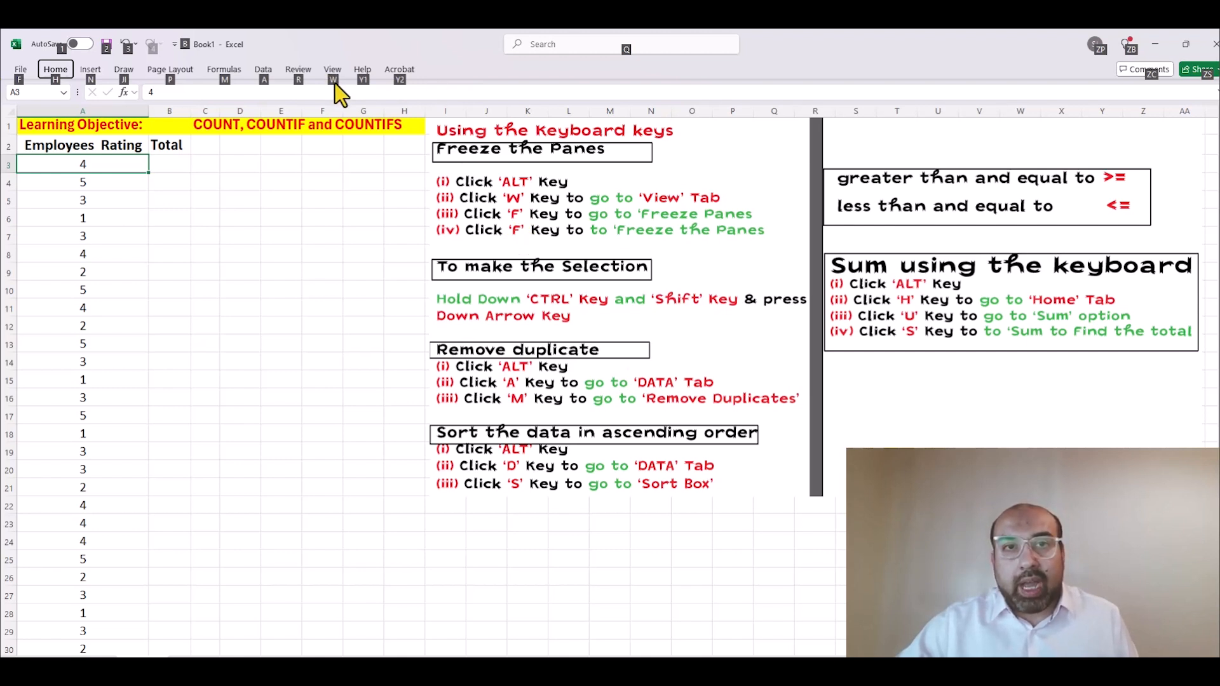
{"action": "key", "text": "w"}
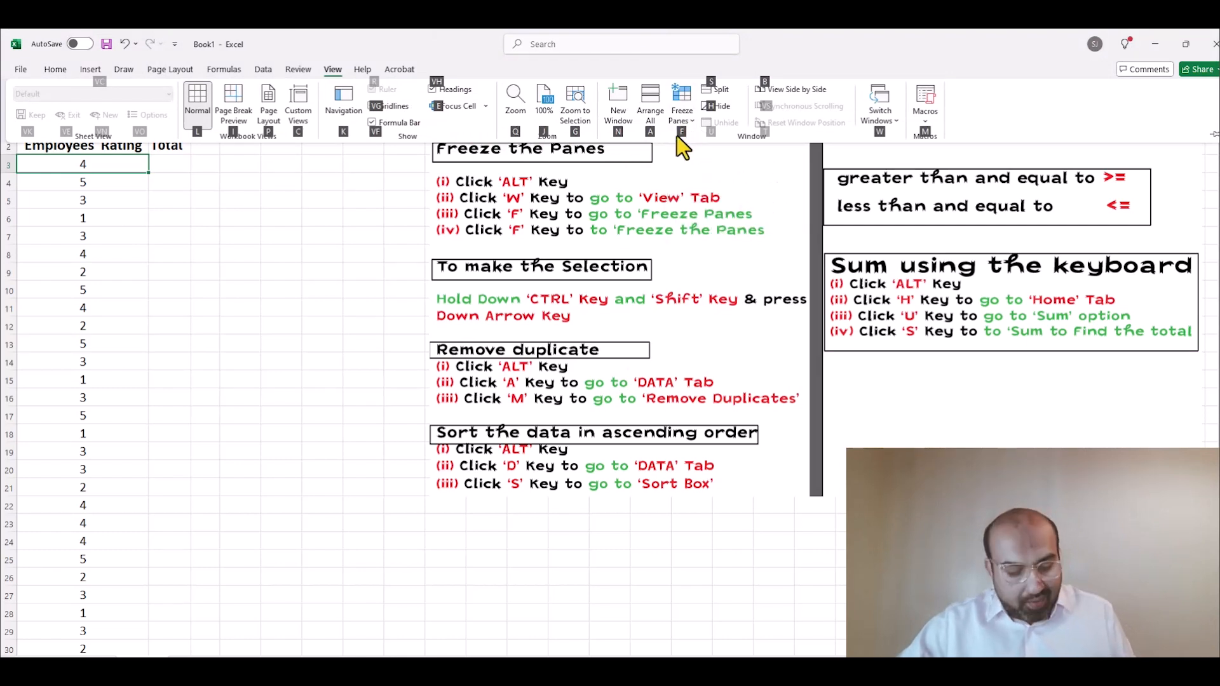
{"action": "key", "text": "f"}
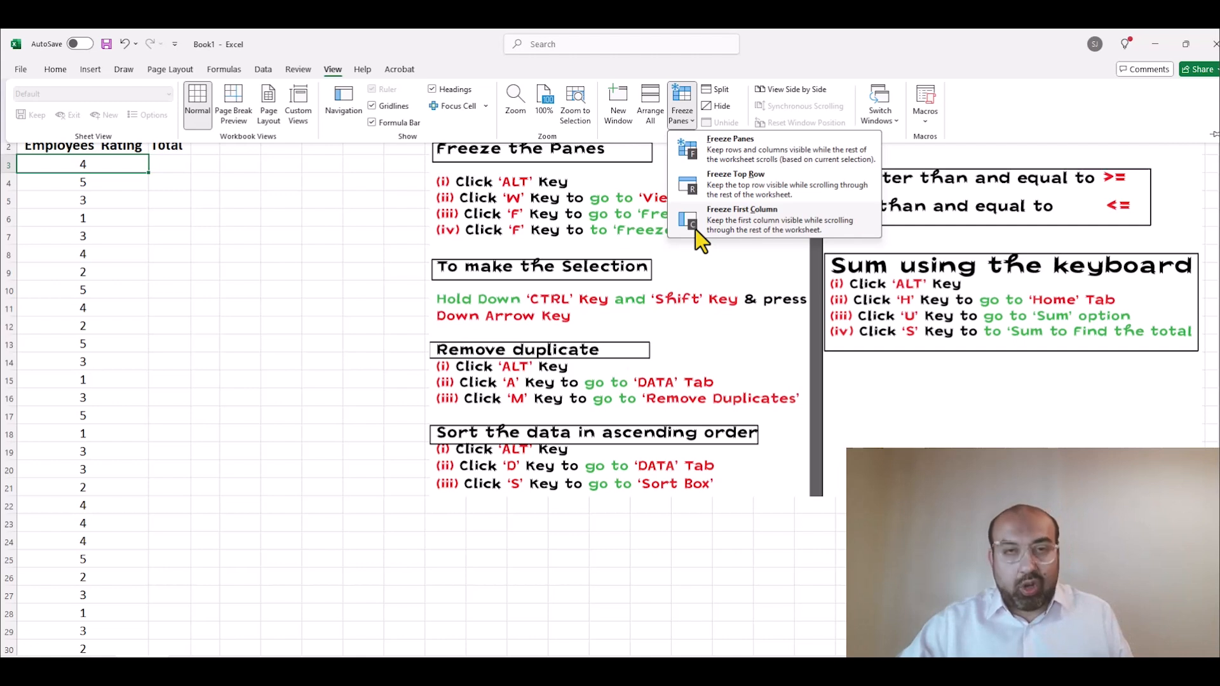
{"action": "key", "text": "f"}
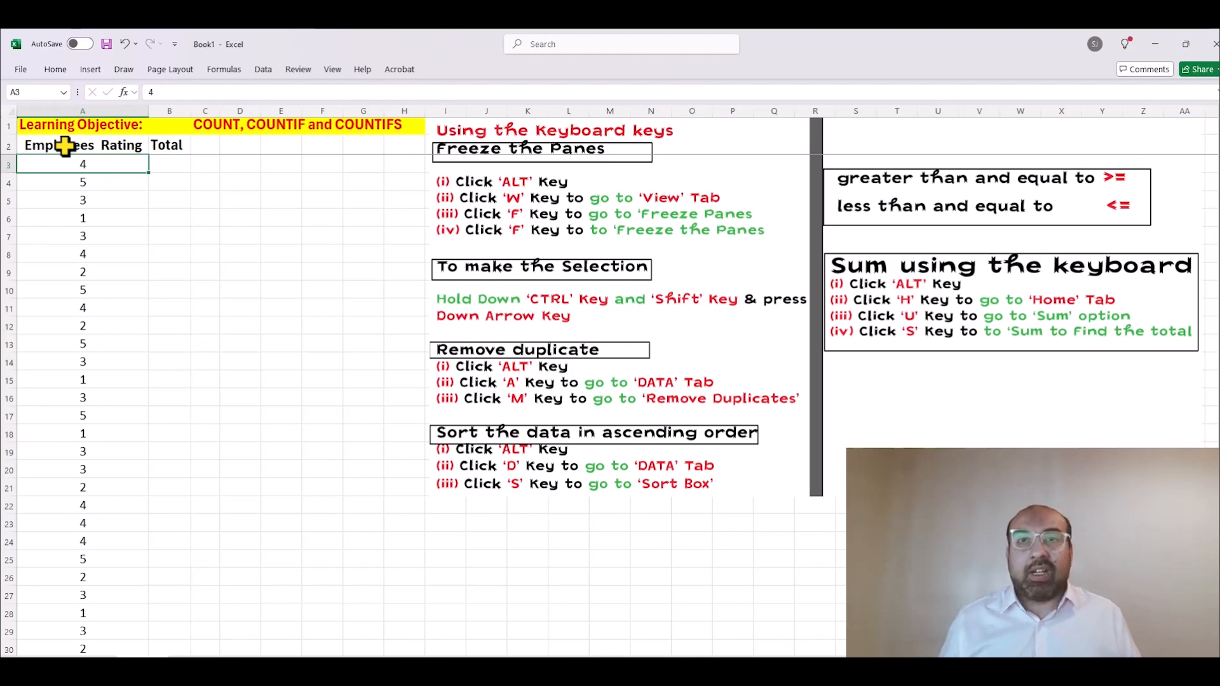
Step: Copy the employee ratings in A3:A743 and paste them into column E starting at E3
{"action": "key", "text": "ctrl+shift+Down"}
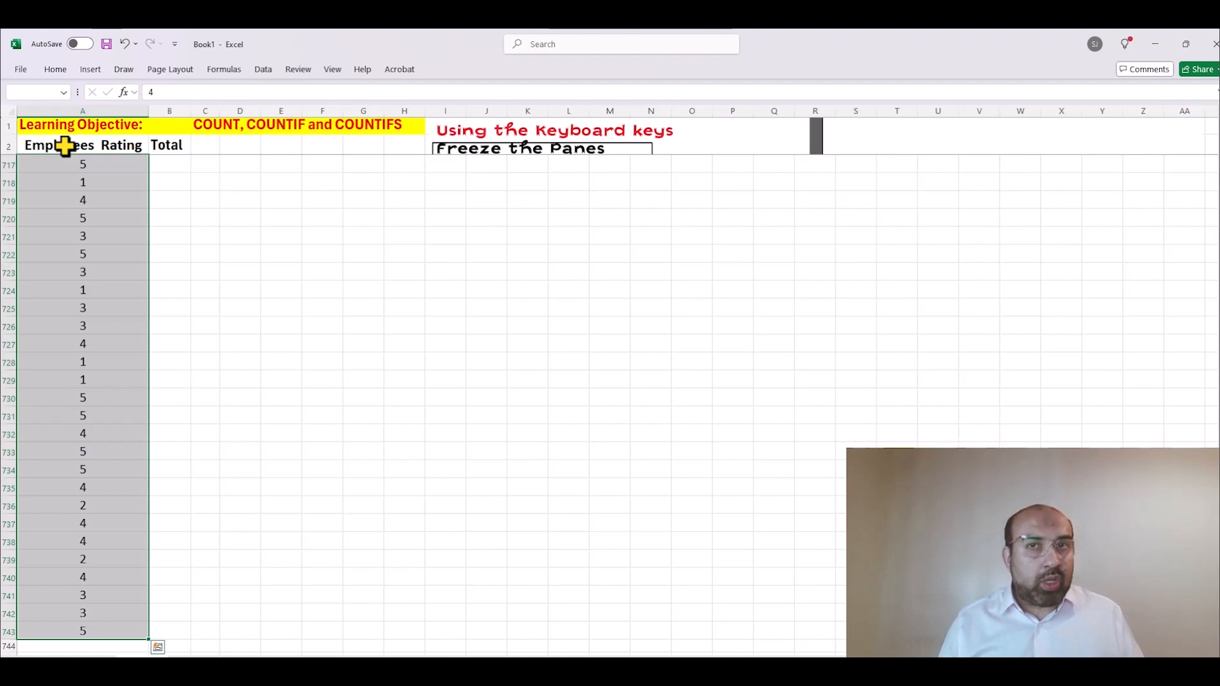
{"action": "key", "text": "ctrl+c"}
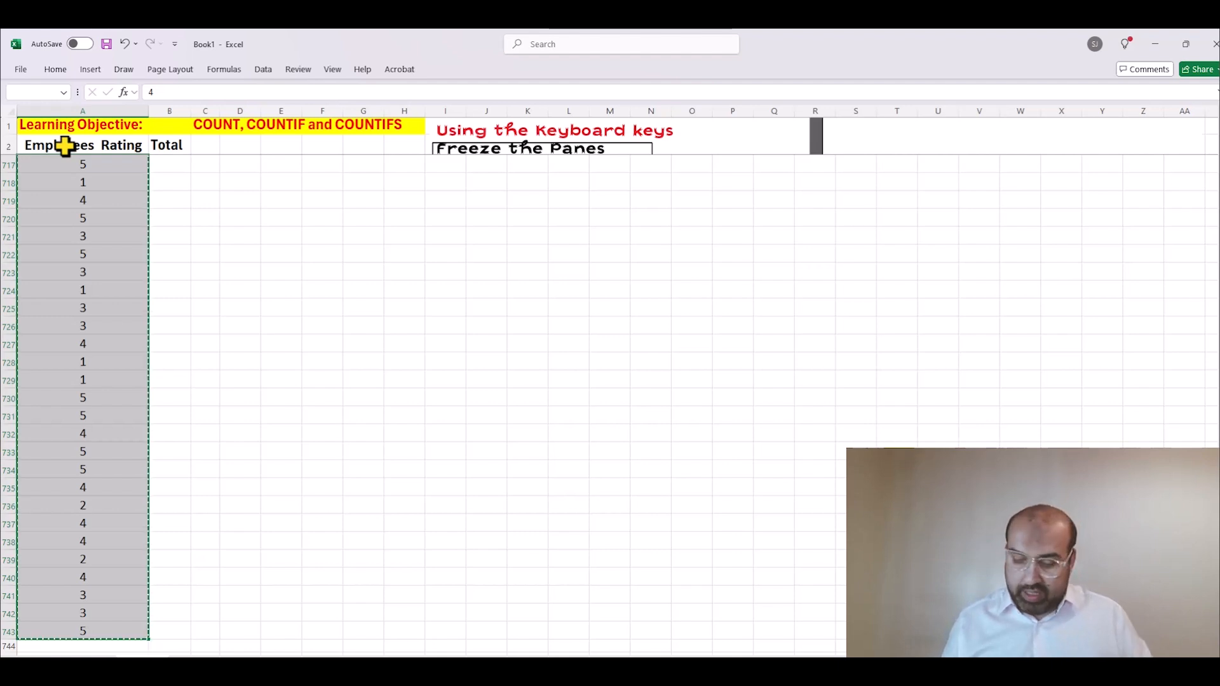
{"action": "key", "text": "Right"}
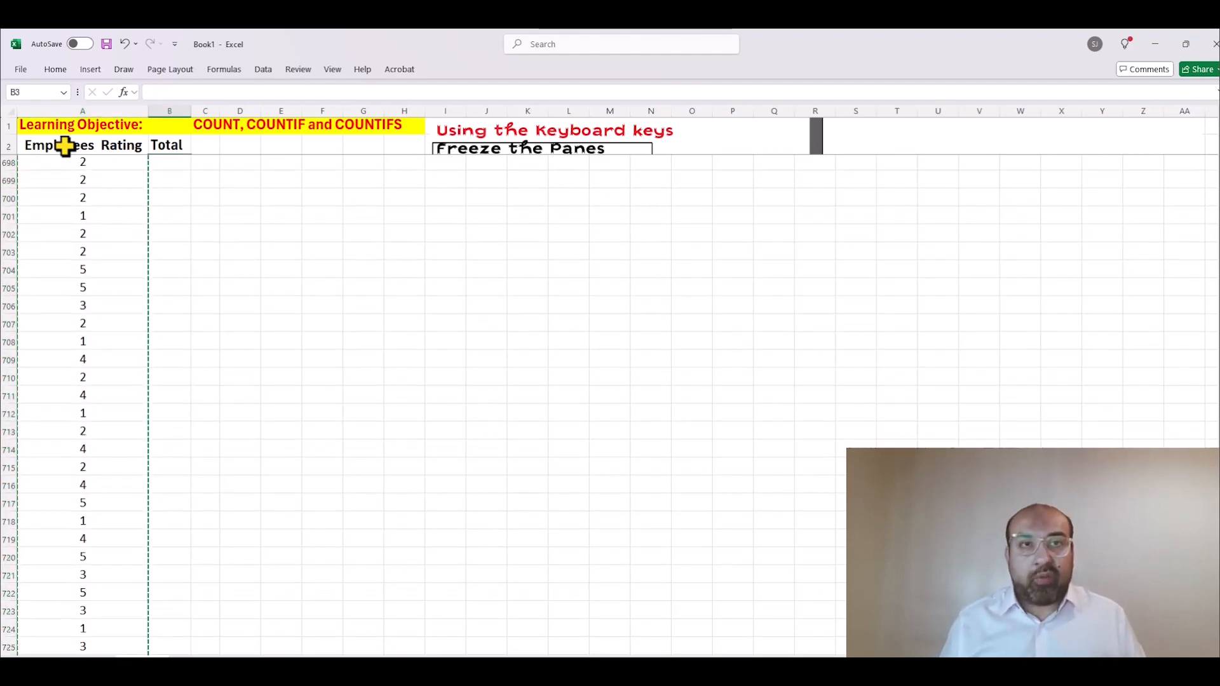
{"action": "key", "text": "Up"}
{"action": "key", "text": "Down"}
{"action": "key", "text": "Right"}
{"action": "key", "text": "Right"}
{"action": "key", "text": "Right"}
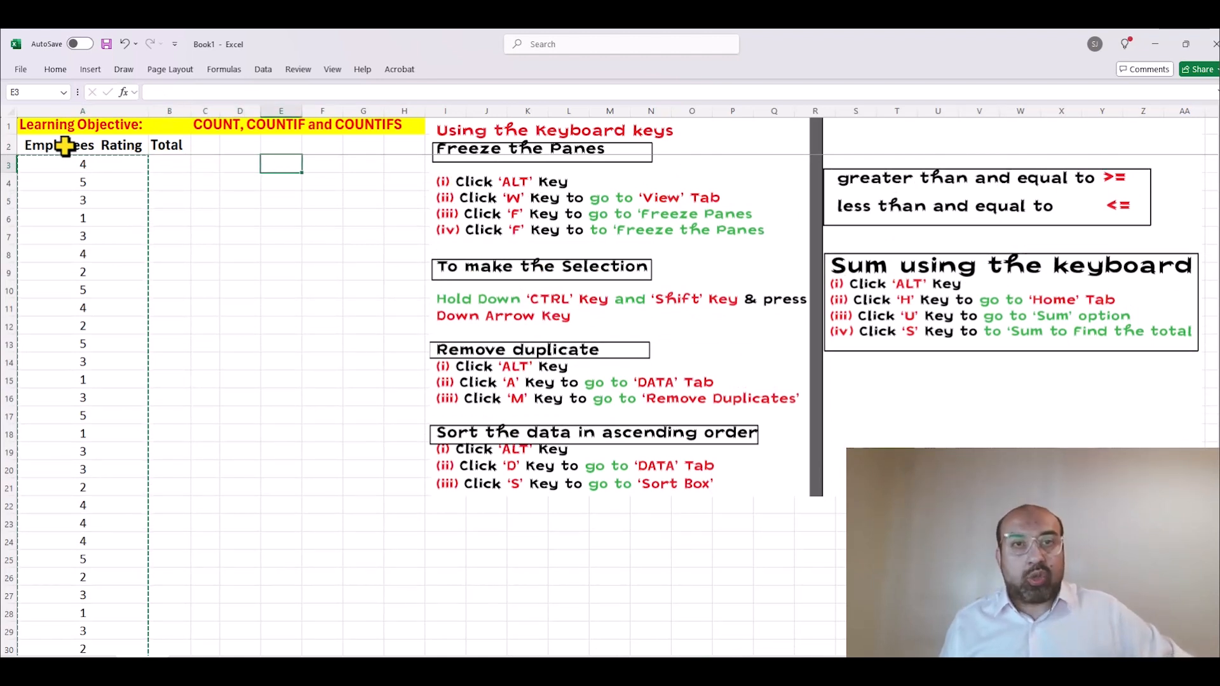
{"action": "key", "text": "ctrl+v"}
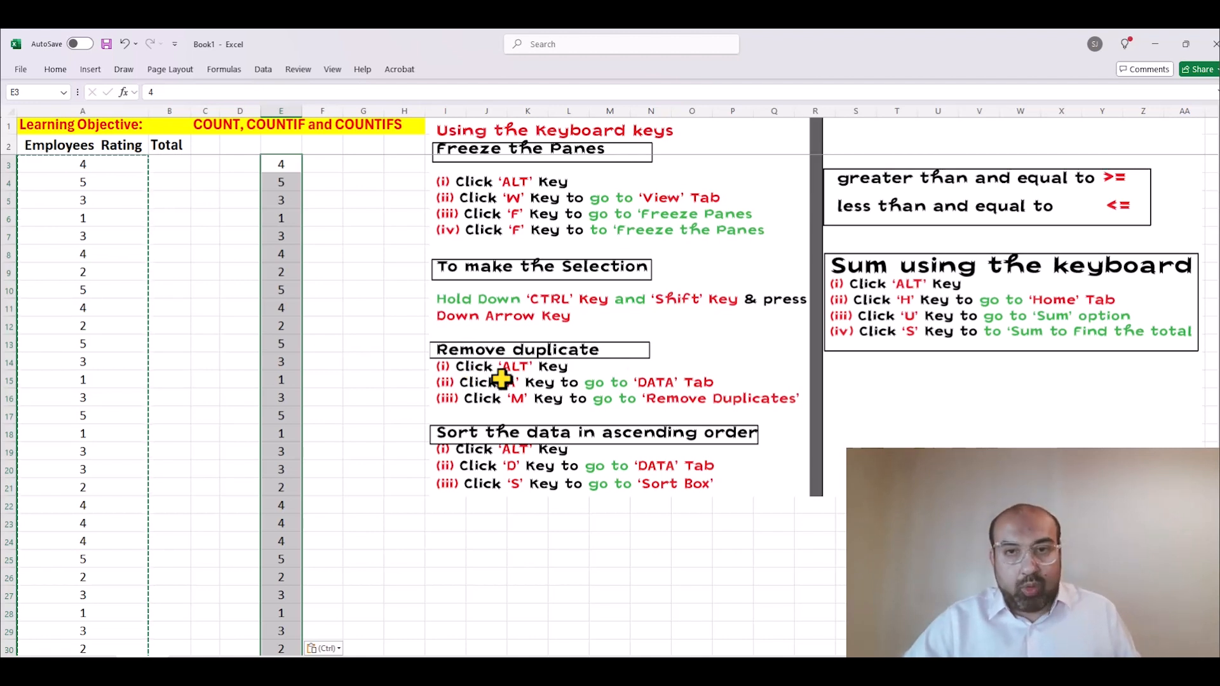
Step: Remove the duplicate values from the pasted ratings in column E, without treating the first row as a header
{"action": "key", "text": "alt"}
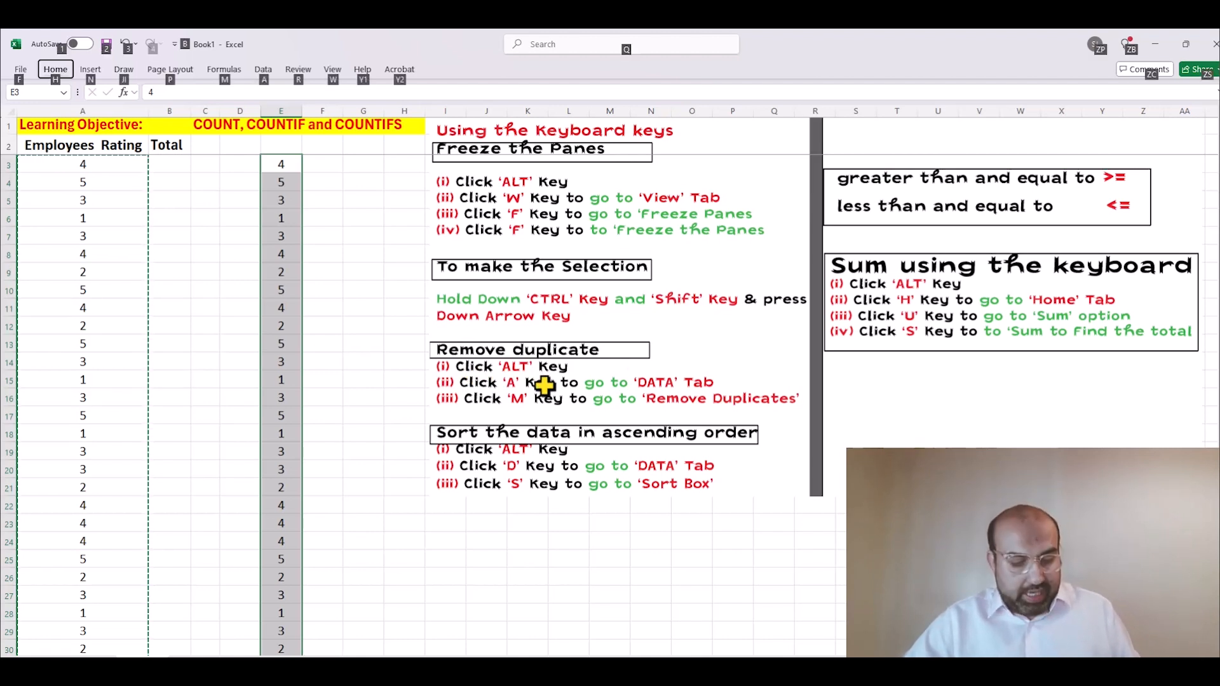
{"action": "key", "text": "a"}
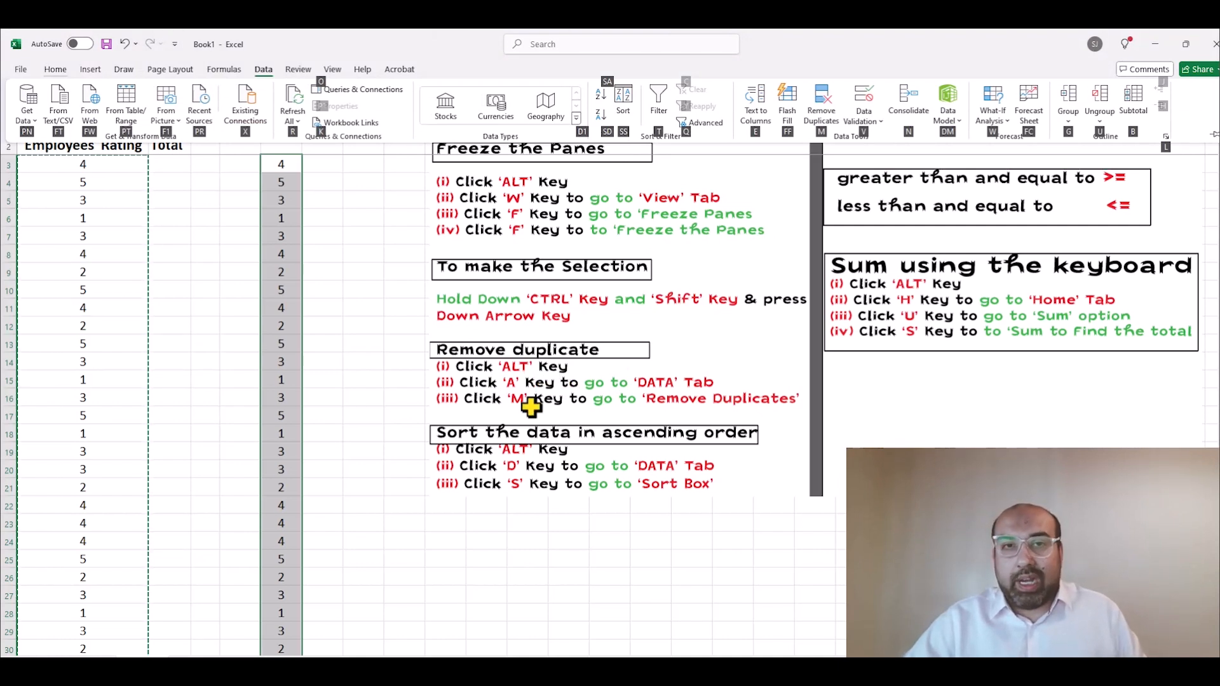
{"action": "key", "text": "m"}
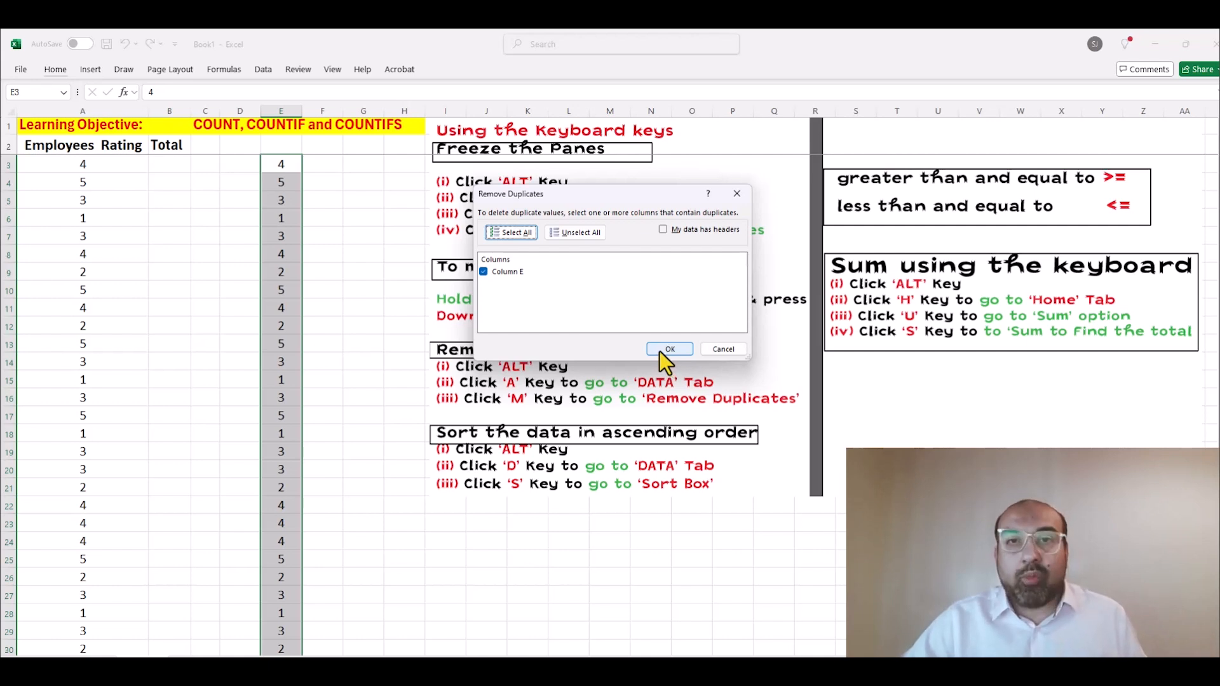
{"action": "key", "text": "Tab"}
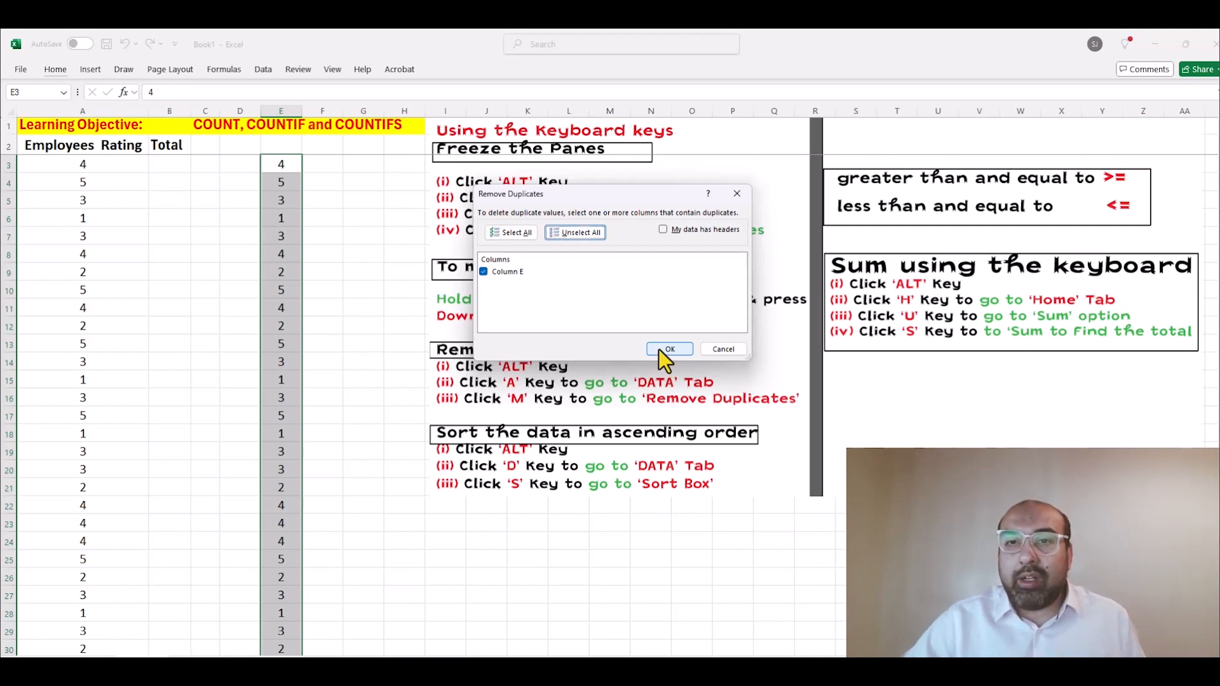
{"action": "key", "text": "Tab"}
{"action": "key", "text": "Tab"}
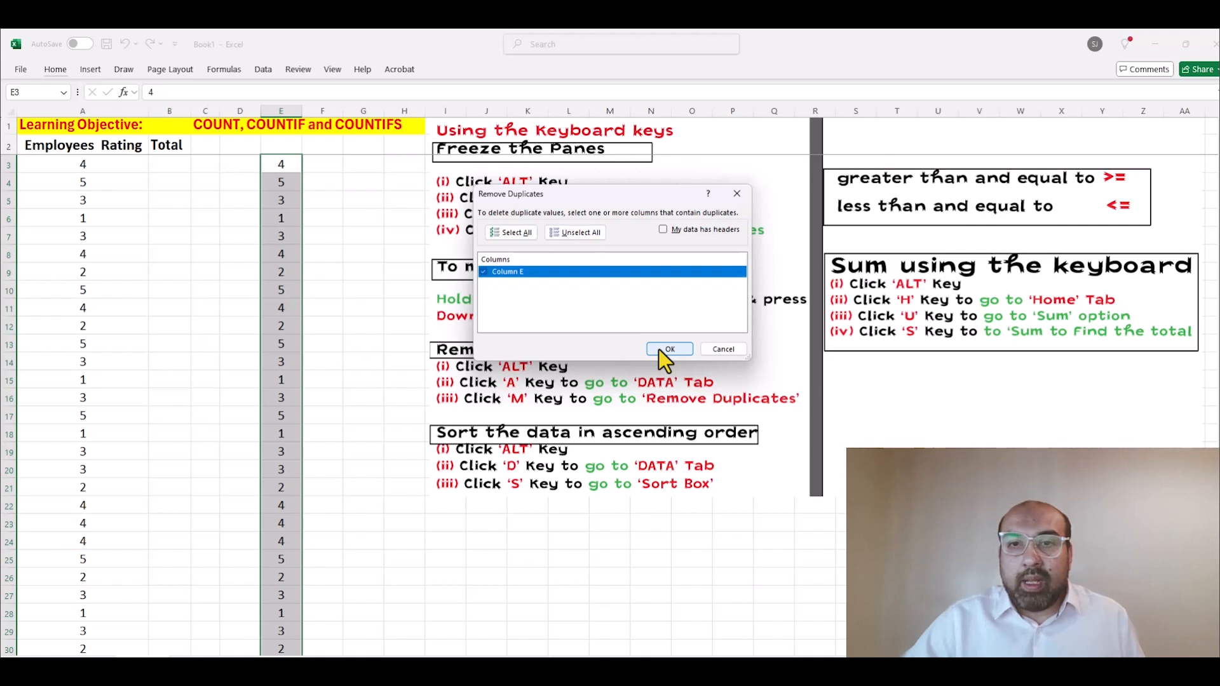
{"action": "key", "text": "Tab"}
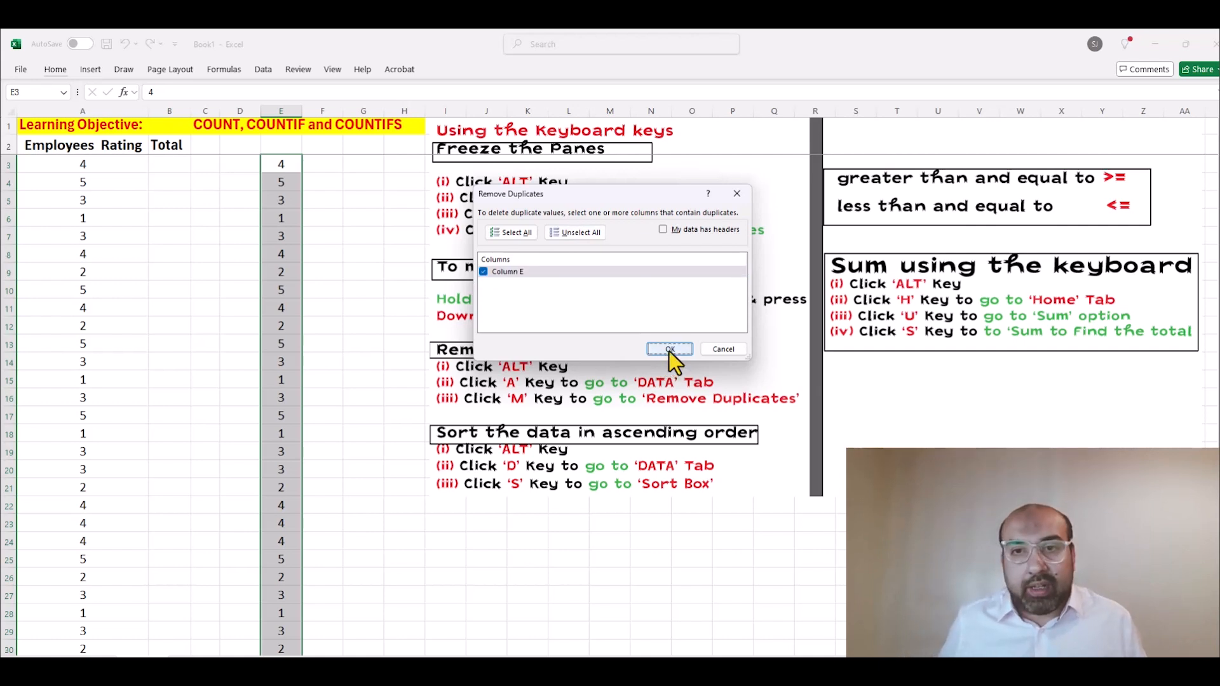
{"action": "left_click", "coordinate": [670, 350]}
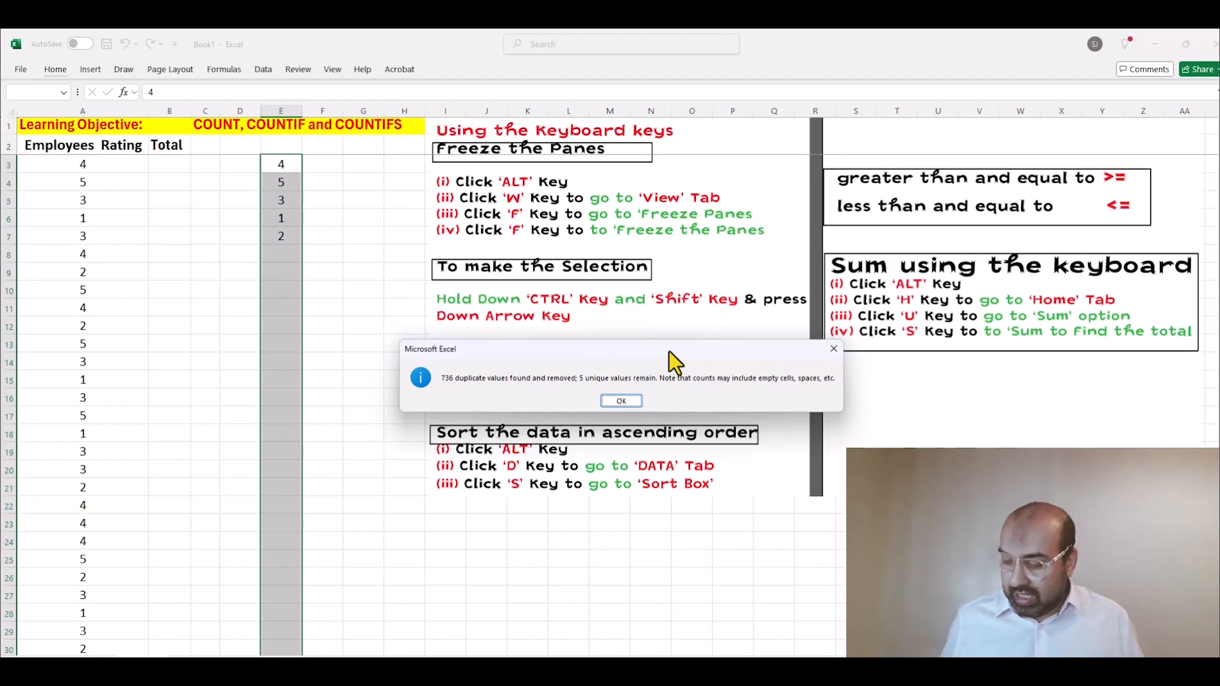
{"action": "key", "text": "Return"}
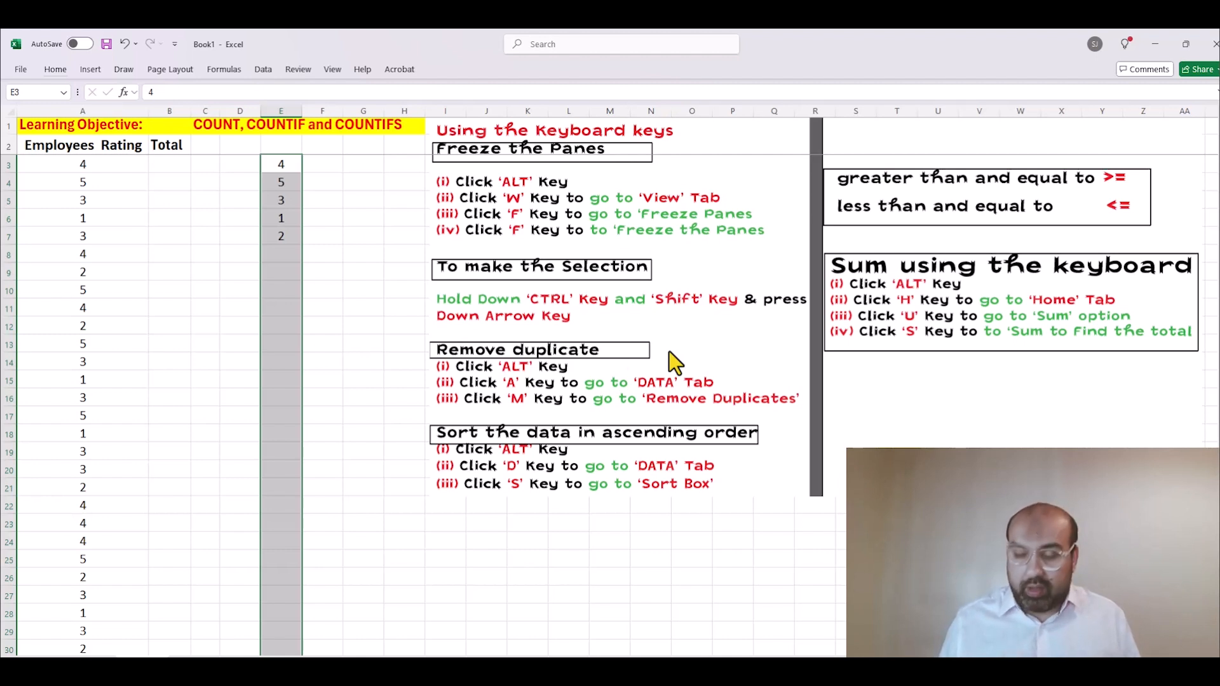
Step: Sort the unique ratings in E3:E7 by cell values from smallest to largest
{"action": "key", "text": "ctrl+shift+Up"}
{"action": "key", "text": "ctrl+shift+Up"}
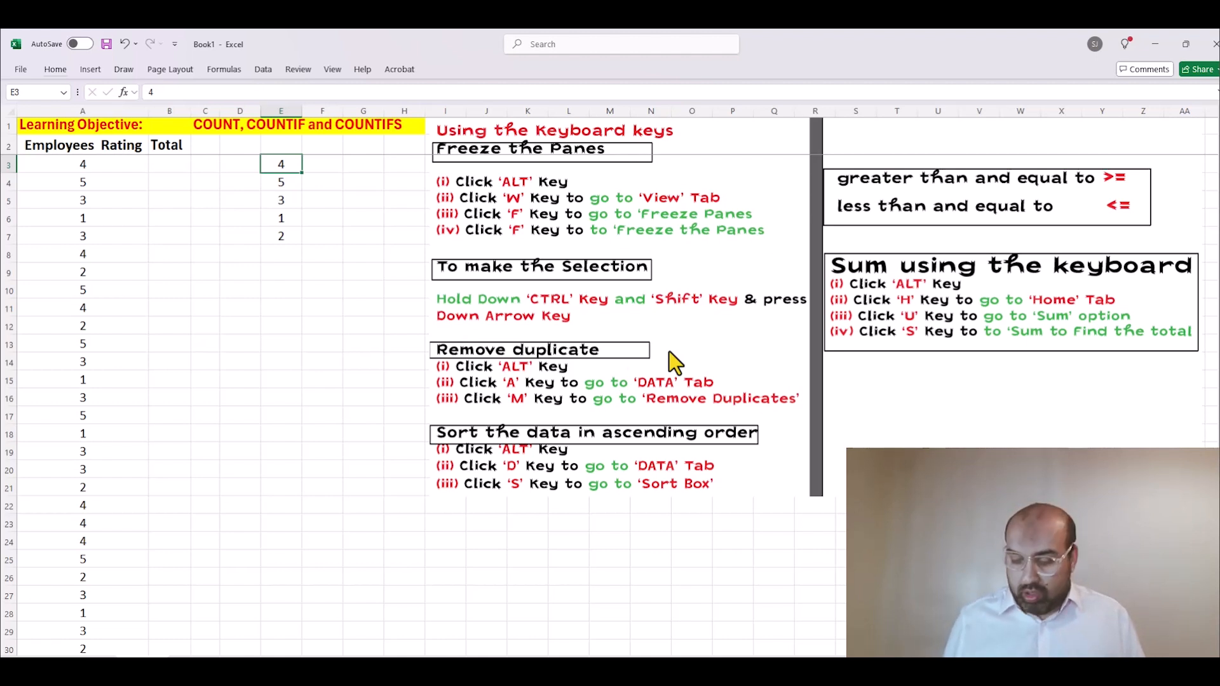
{"action": "key", "text": "ctrl+shift+Down"}
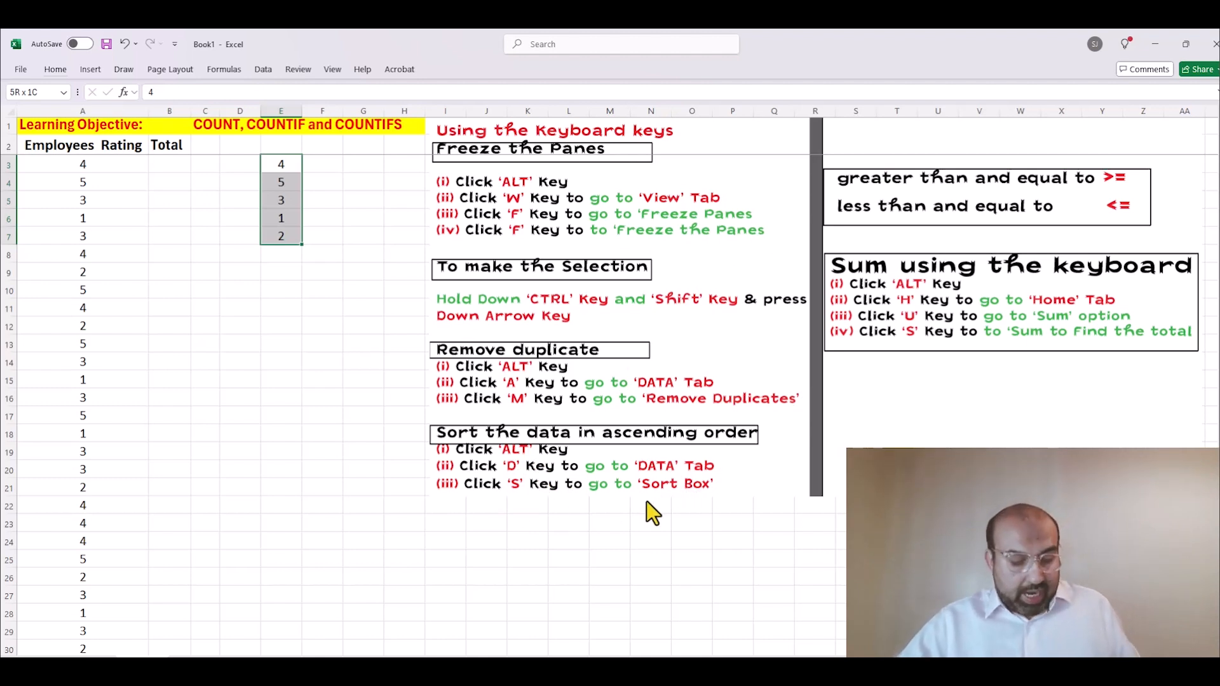
{"action": "key", "text": "alt"}
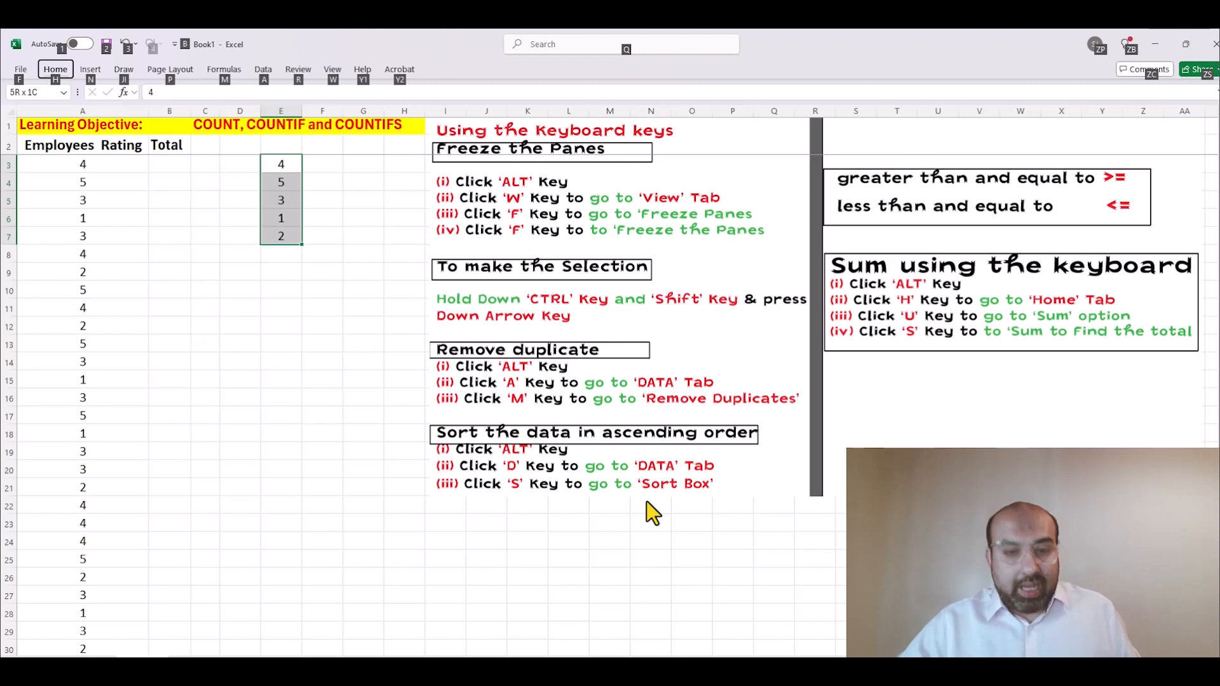
{"action": "key", "text": "d"}
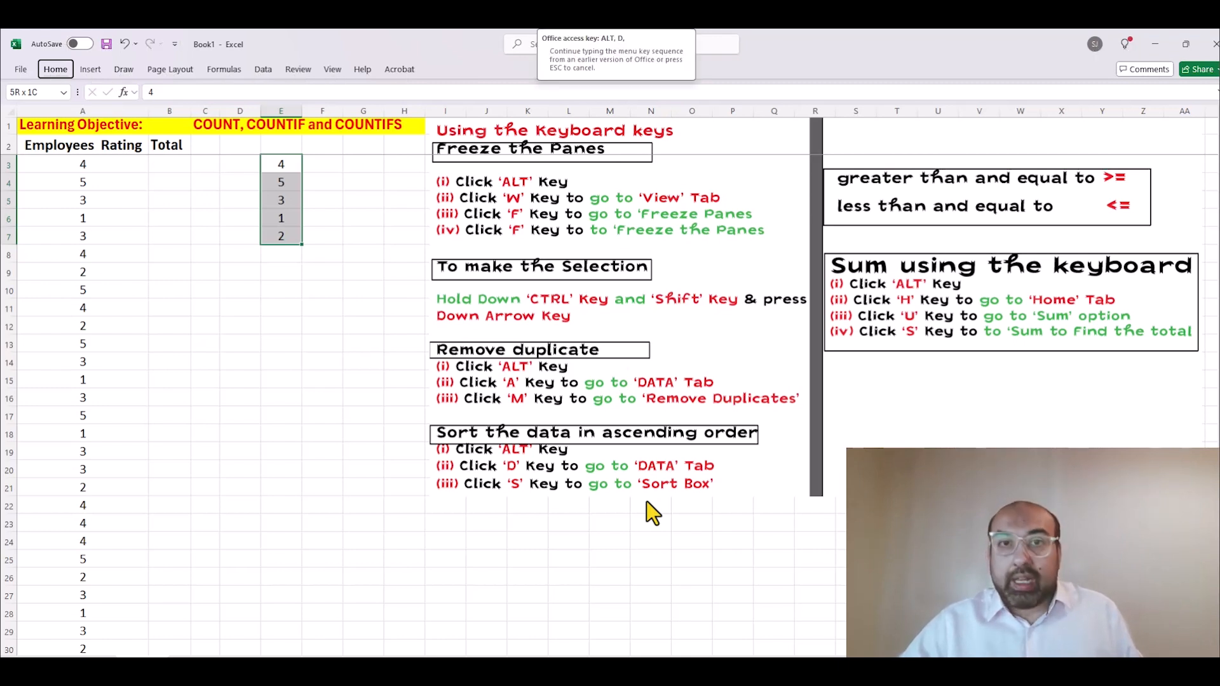
{"action": "key", "text": "s"}
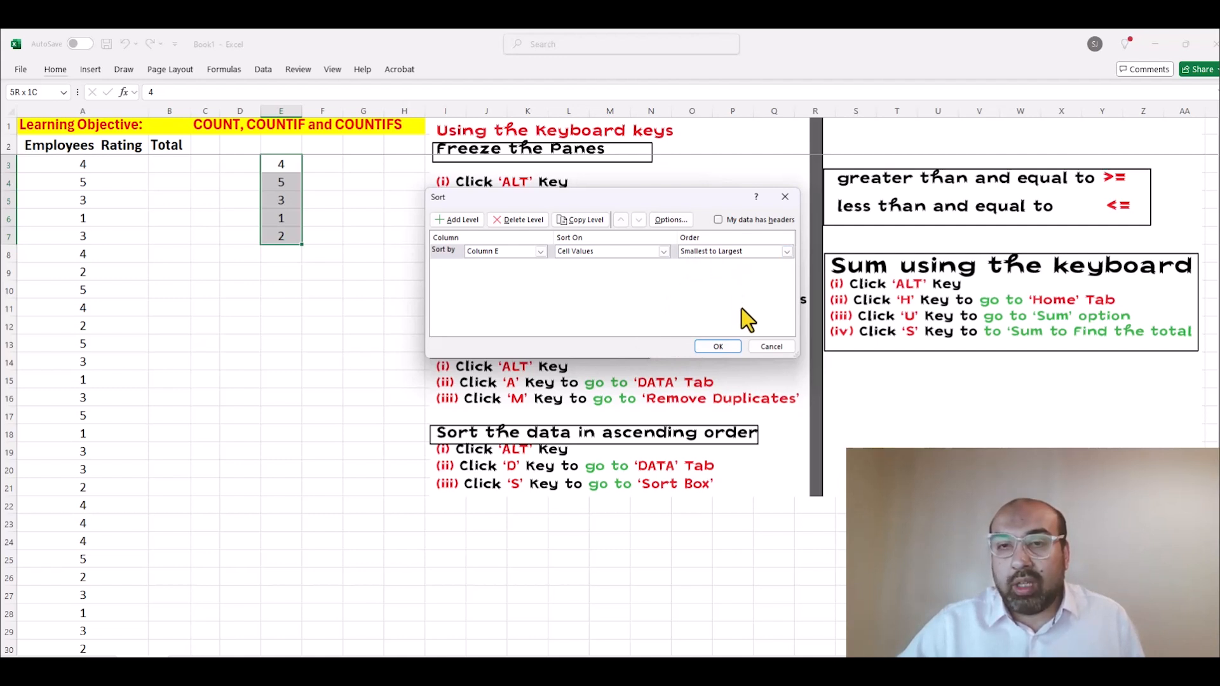
{"action": "left_click", "coordinate": [726, 351]}
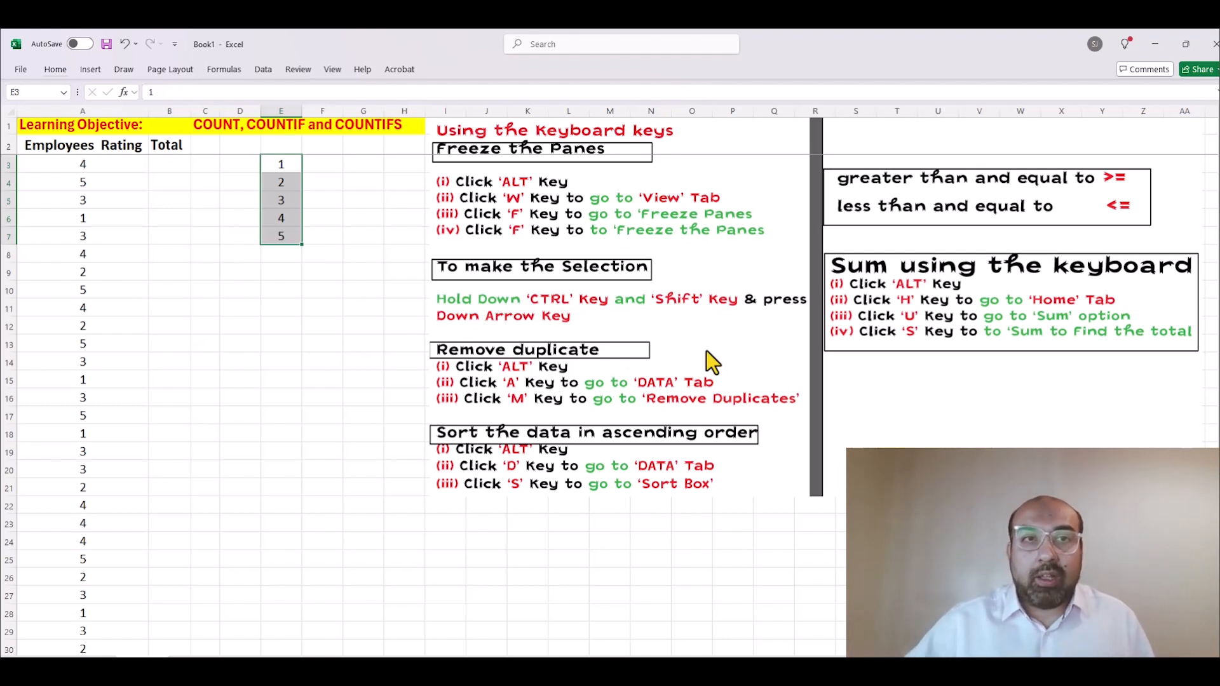
Step: Enter =COUNT(A3:A743) in C2, beside the Total label, to count all employee ratings
{"action": "left_click", "coordinate": [169, 147]}
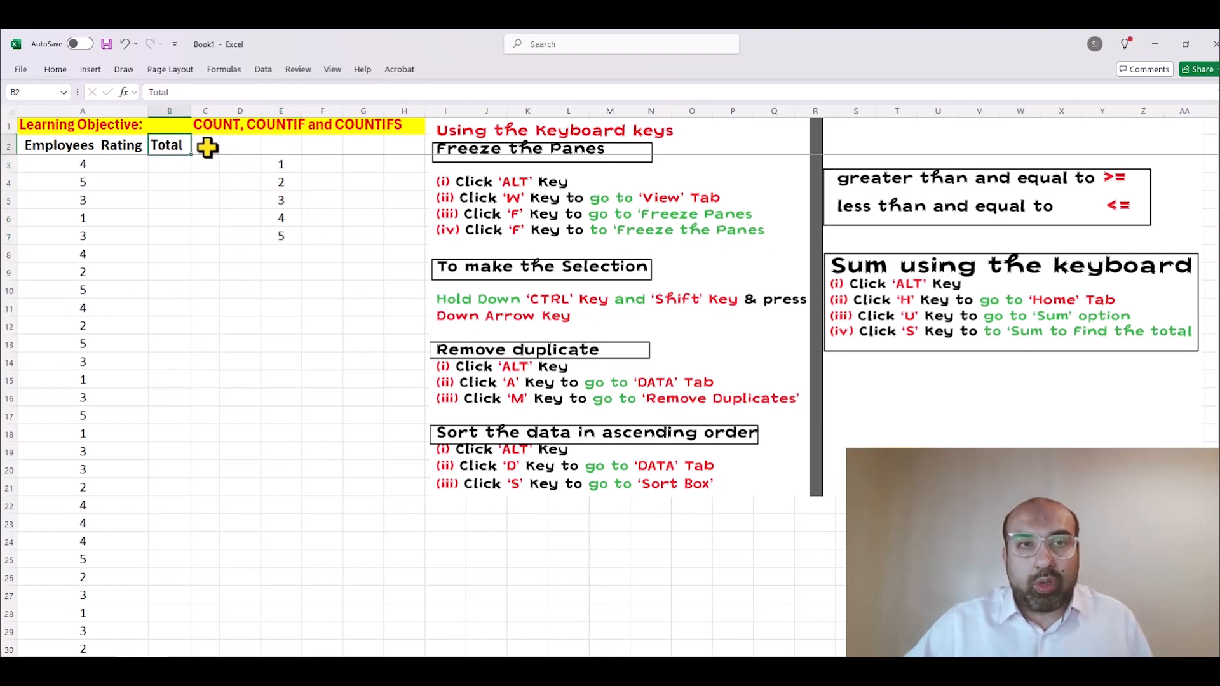
{"action": "left_click", "coordinate": [205, 146]}
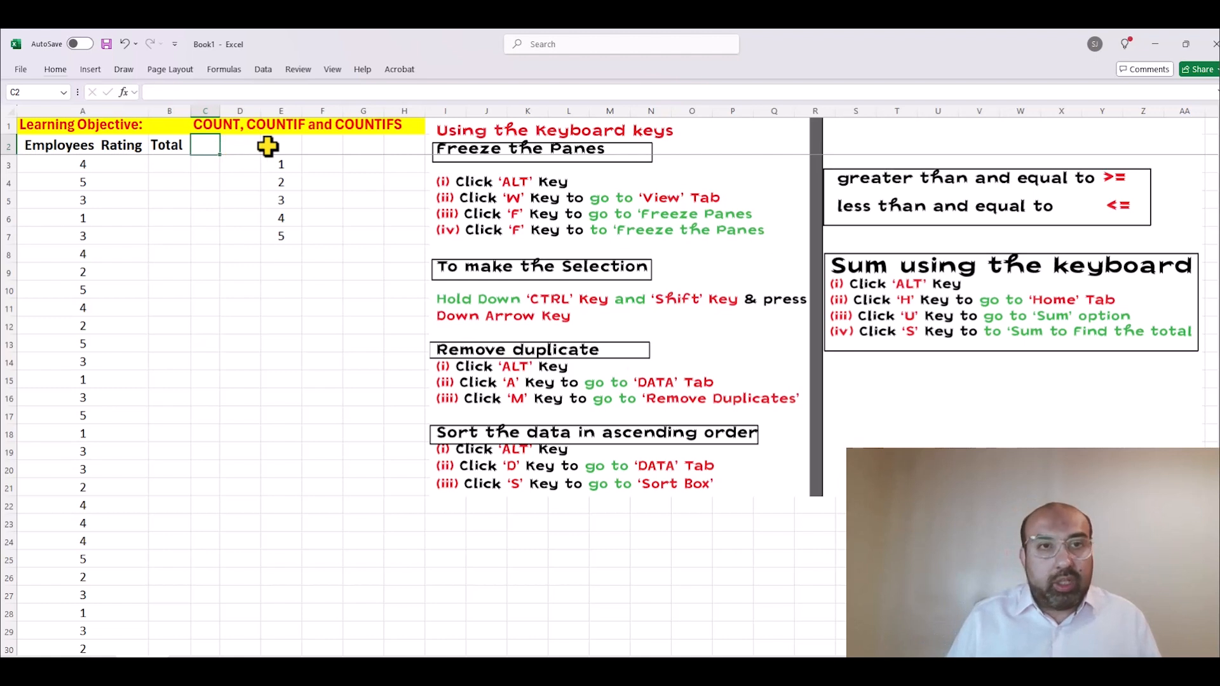
{"action": "type", "text": "=count"}
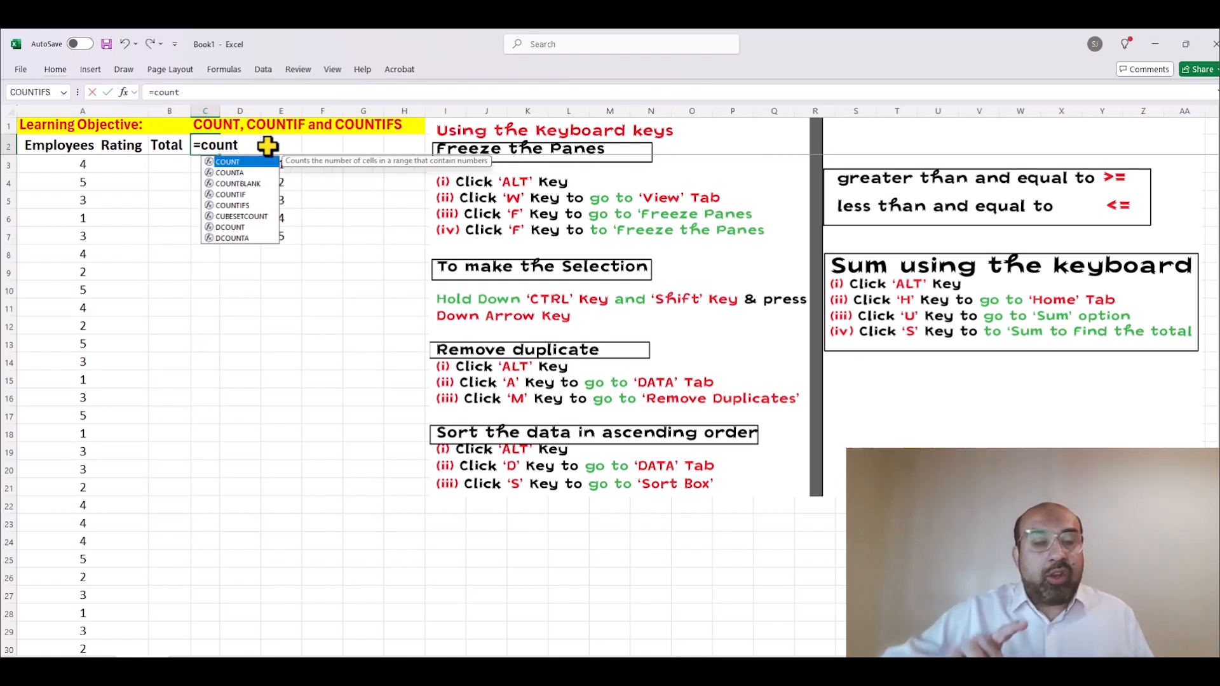
{"action": "double_click", "coordinate": [227, 163]}
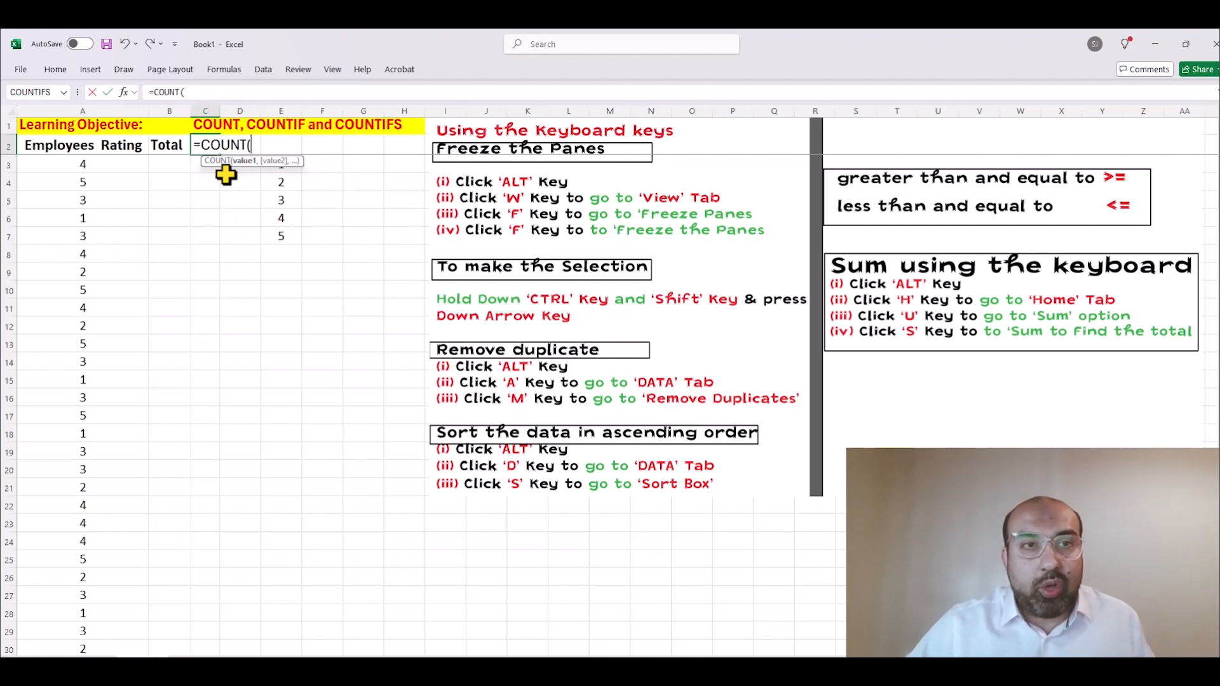
{"action": "left_click", "coordinate": [93, 162]}
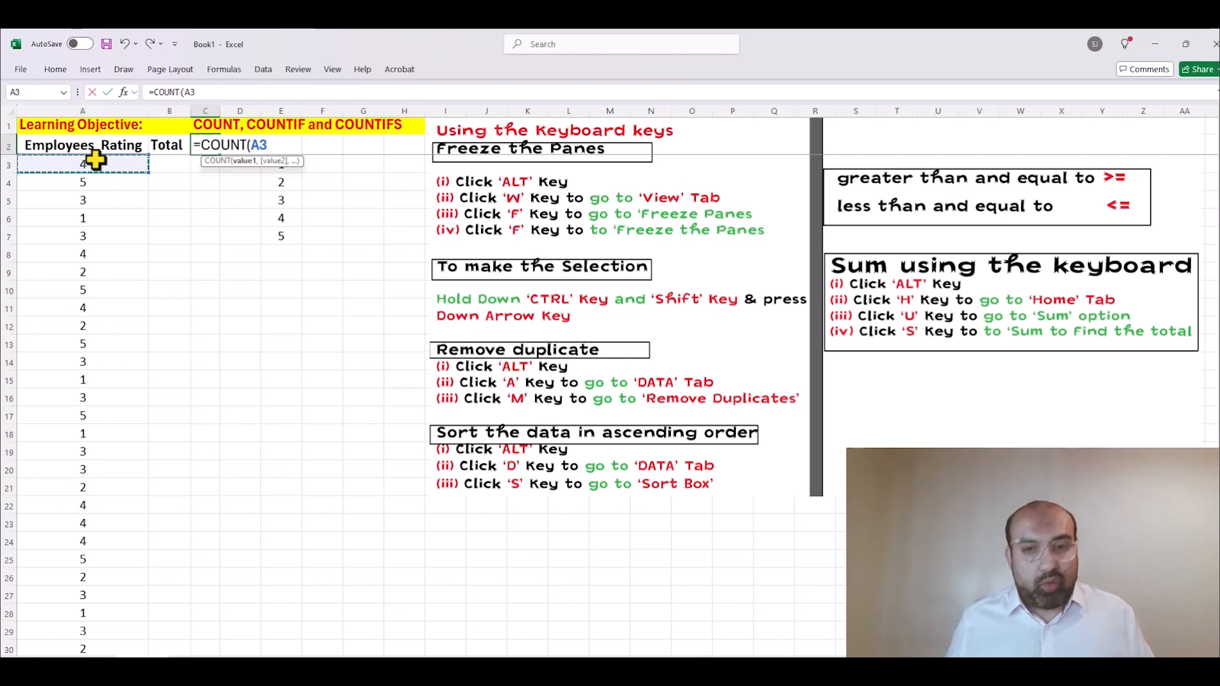
{"action": "key", "text": "ctrl+shift+Down"}
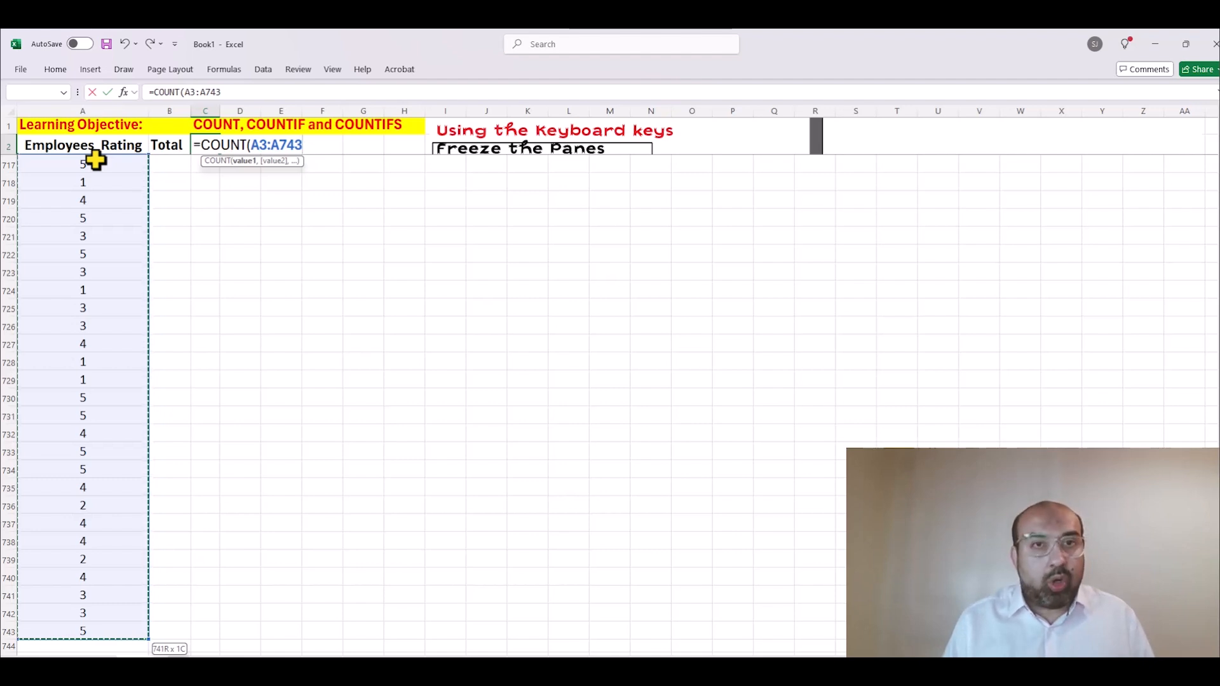
{"action": "type", "text": ")"}
{"action": "key", "text": "Return"}
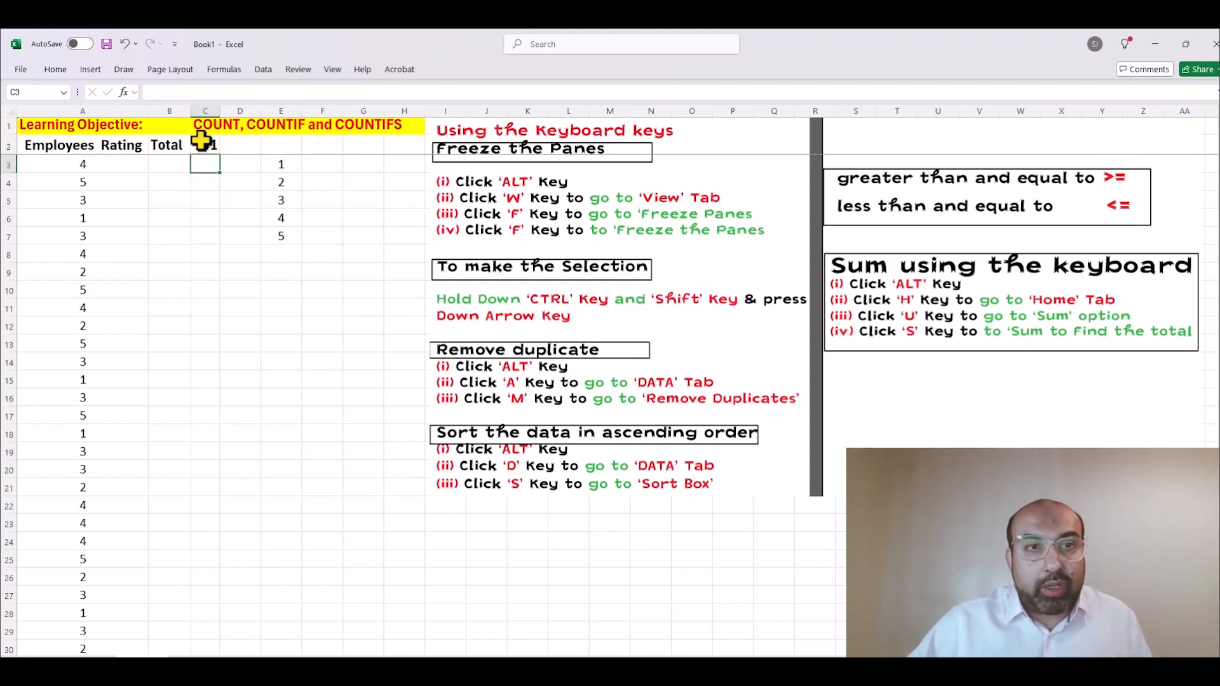
{"action": "left_click", "coordinate": [202, 144]}
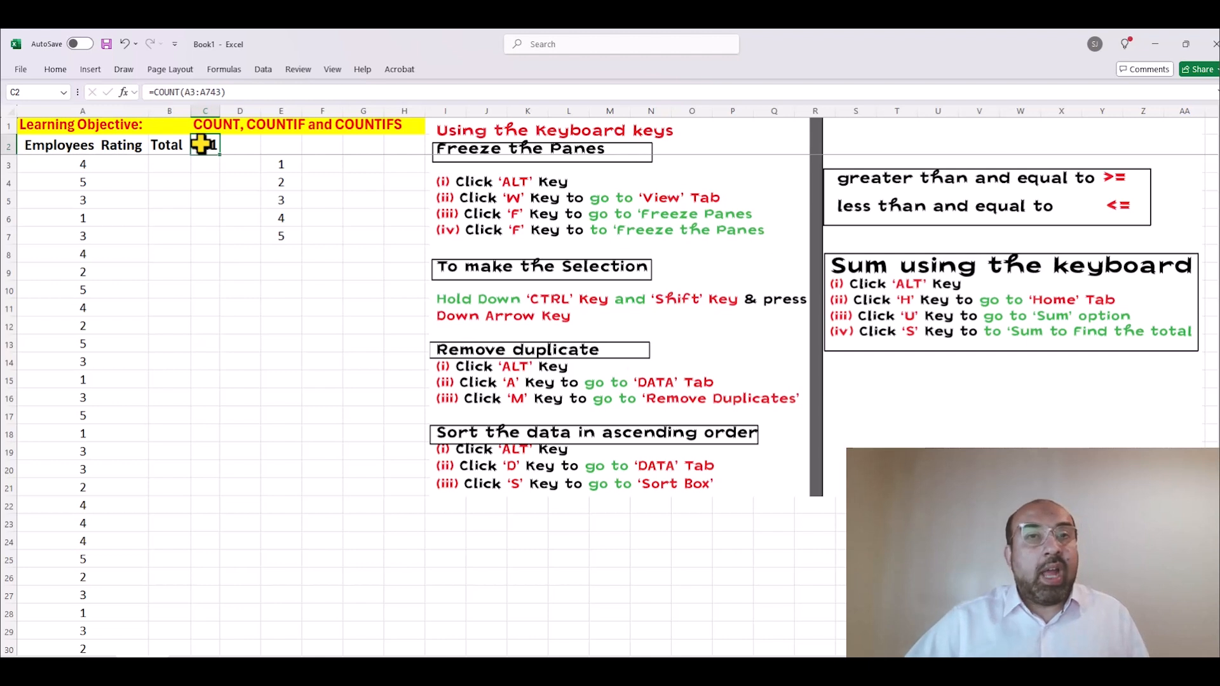
{"action": "key", "text": "Down"}
{"action": "key", "text": "Right"}
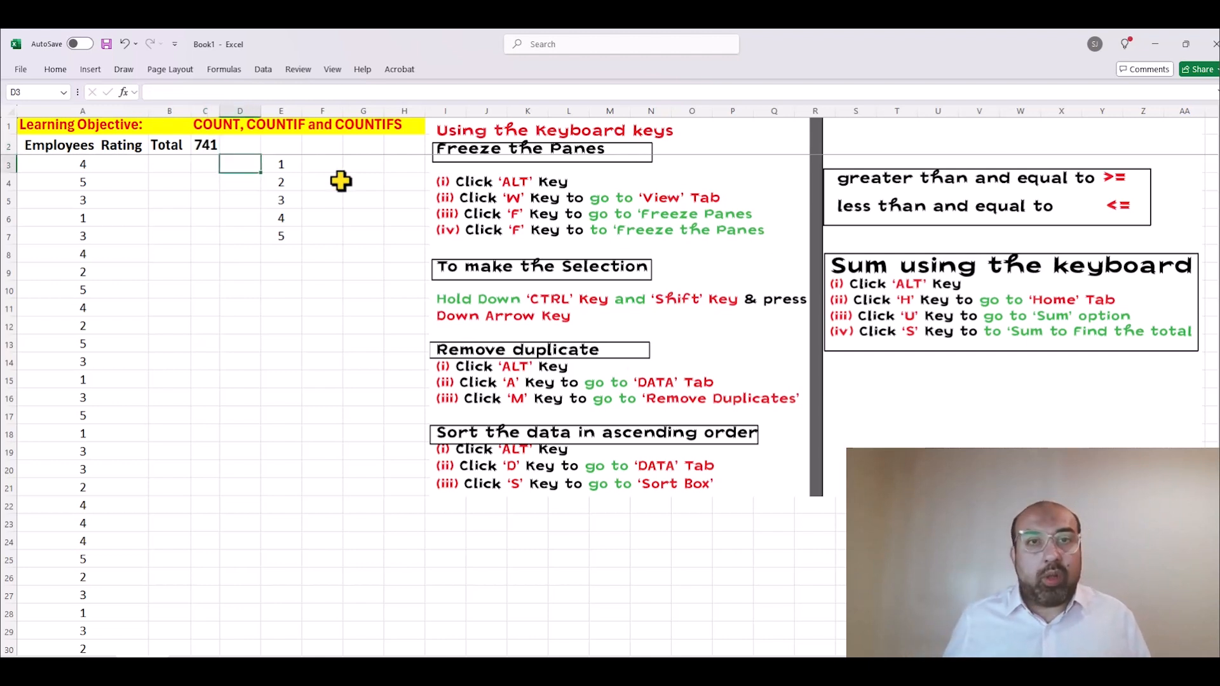
{"action": "key", "text": "Right"}
{"action": "key", "text": "Right"}
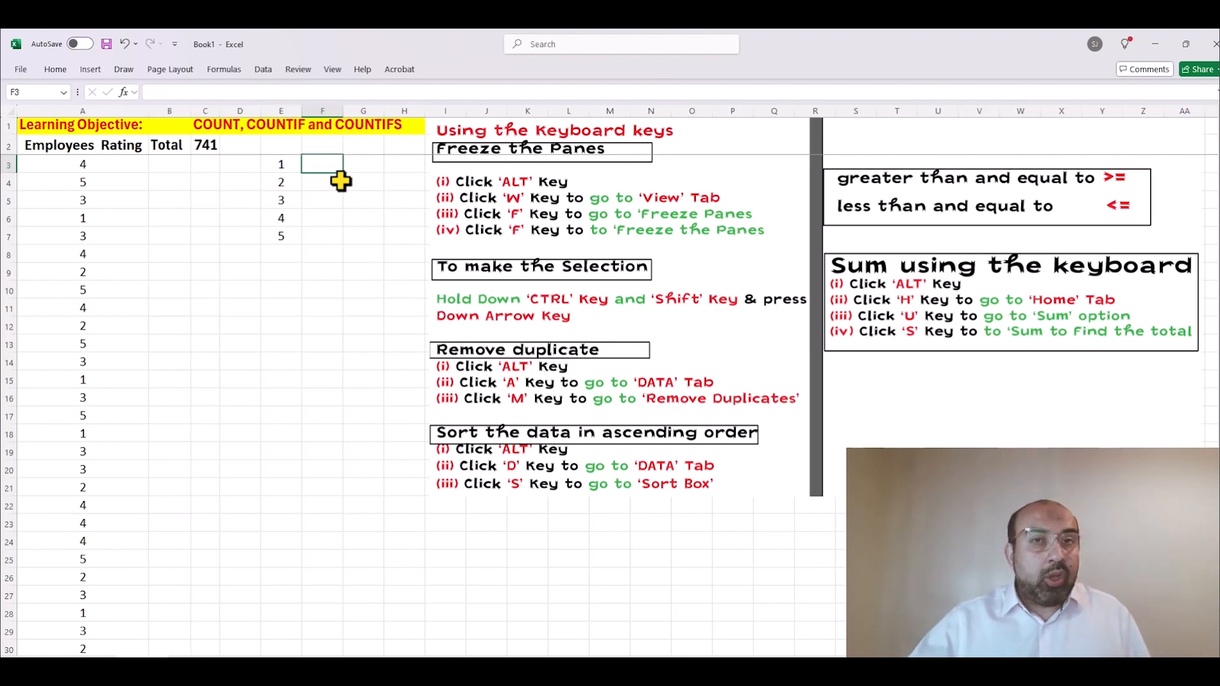
{"action": "type", "text": "=cou"}
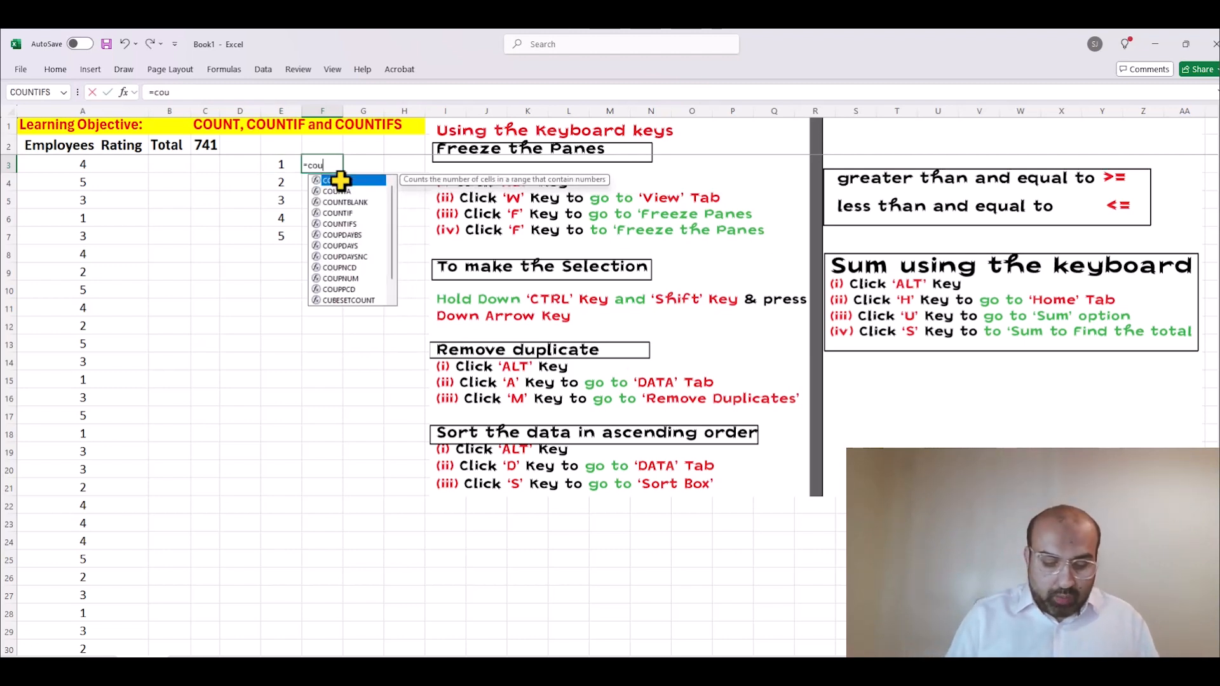
{"action": "type", "text": "ntif"}
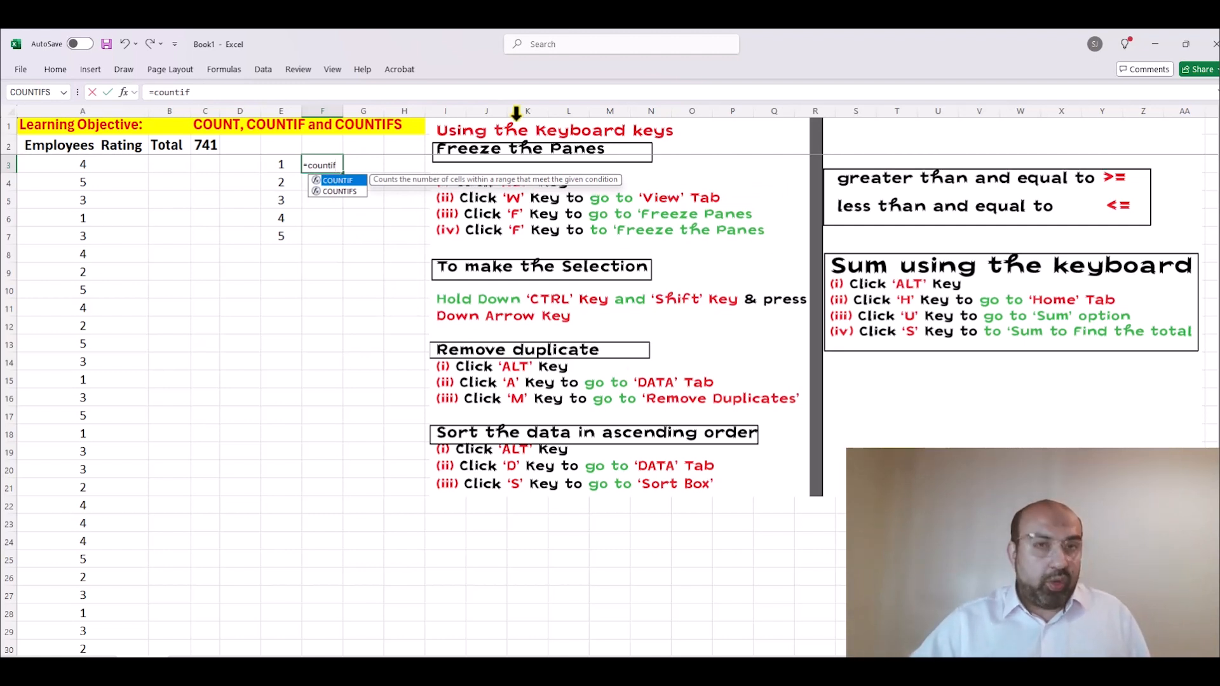
{"action": "key", "text": "Escape"}
{"action": "key", "text": "Escape"}
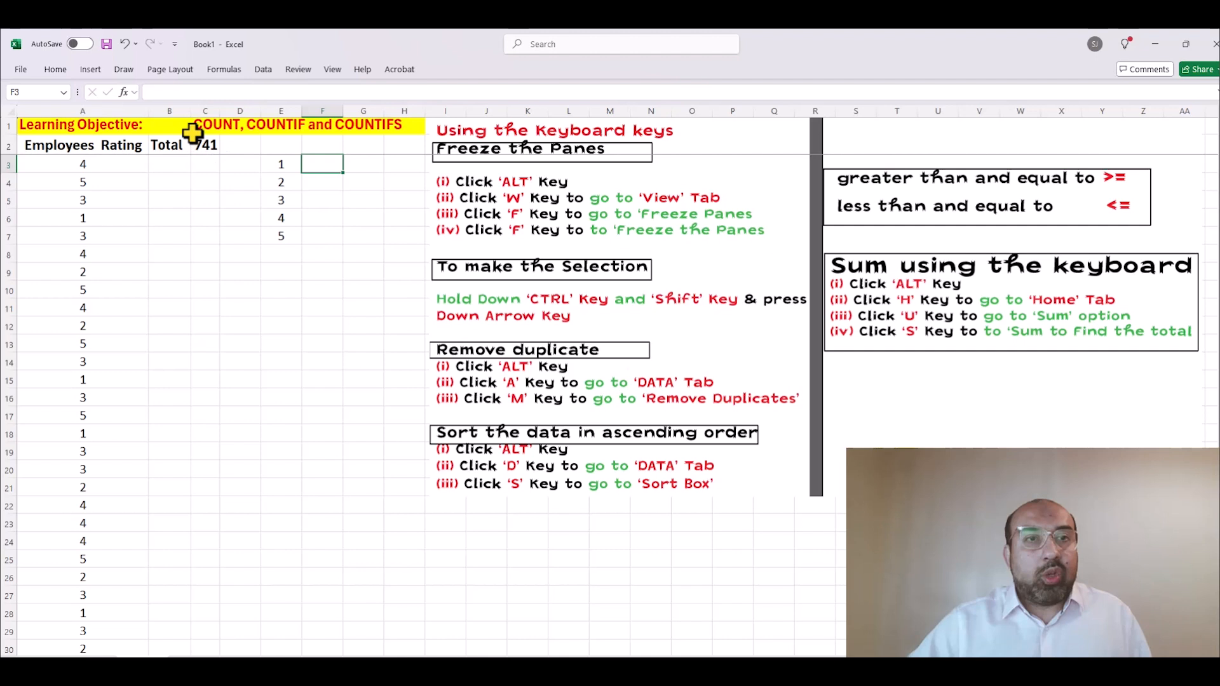
Step: Insert the COUNTIF function into F3, beside rating 1, by picking it from the full list of functions
{"action": "left_click", "coordinate": [124, 92]}
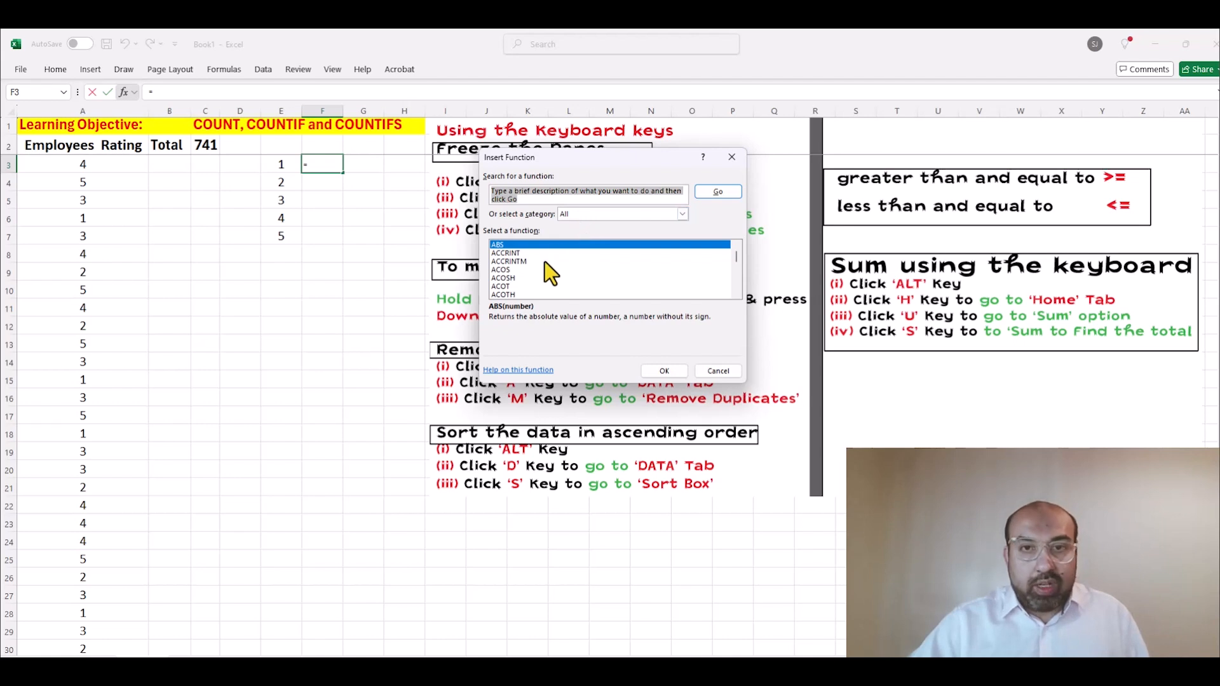
{"action": "left_click", "coordinate": [518, 271]}
{"action": "key", "text": "c"}
{"action": "scroll", "coordinate": [552, 275], "scroll_direction": "down", "scroll_amount": 2}
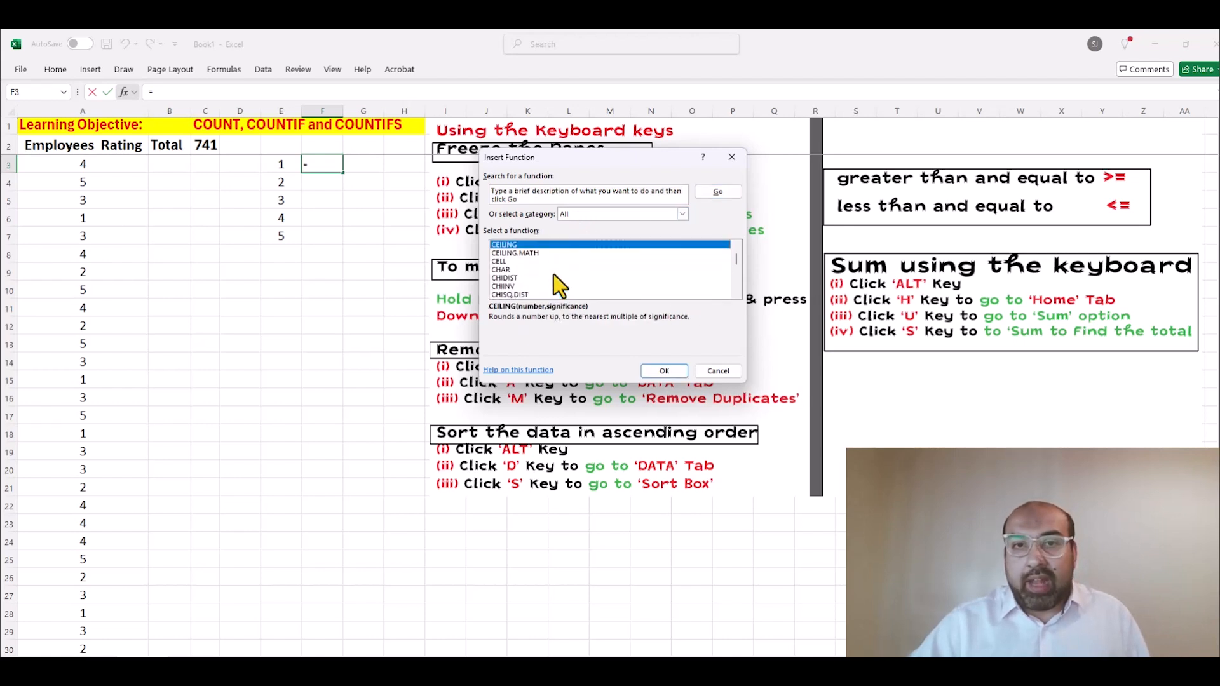
{"action": "scroll", "coordinate": [553, 273], "scroll_direction": "down", "scroll_amount": 5}
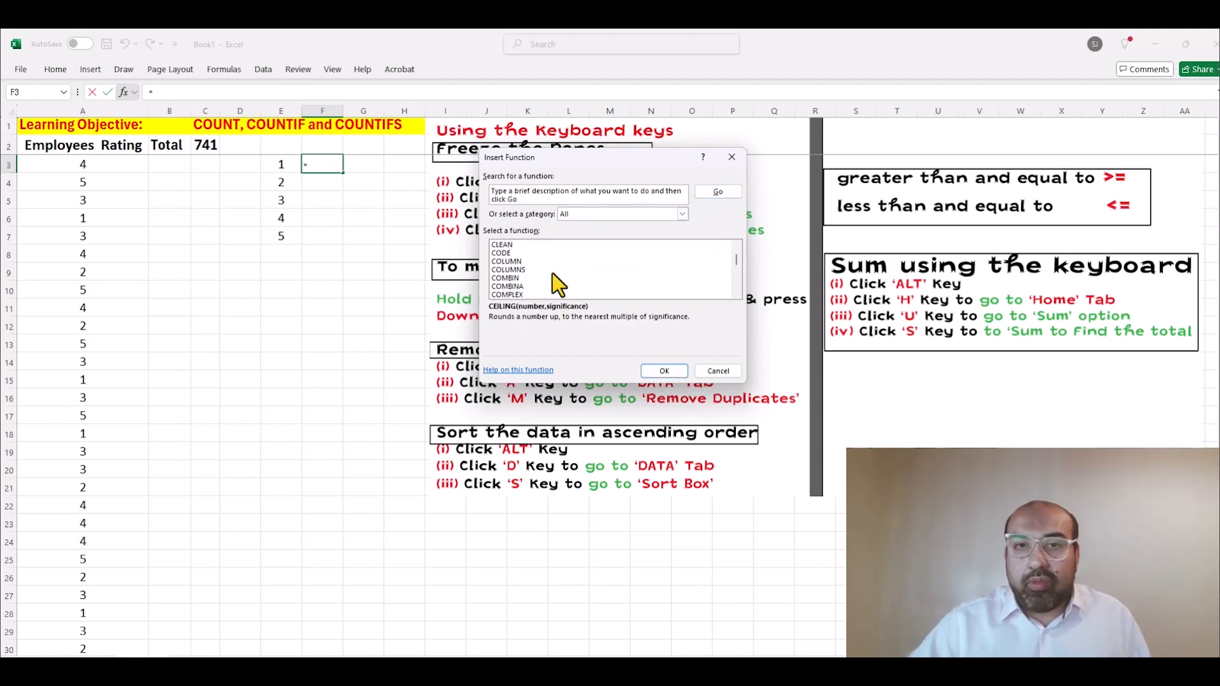
{"action": "scroll", "coordinate": [552, 285], "scroll_direction": "down", "scroll_amount": 1}
{"action": "scroll", "coordinate": [552, 274], "scroll_direction": "down", "scroll_amount": 2}
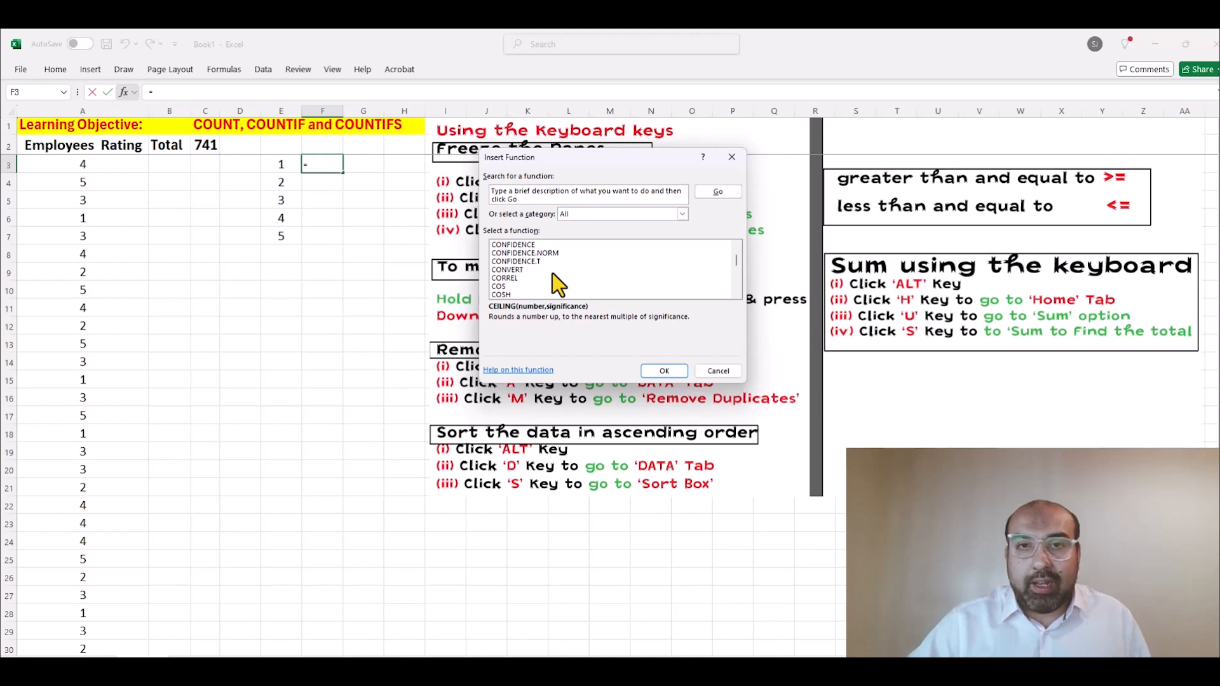
{"action": "scroll", "coordinate": [552, 273], "scroll_direction": "down", "scroll_amount": 3}
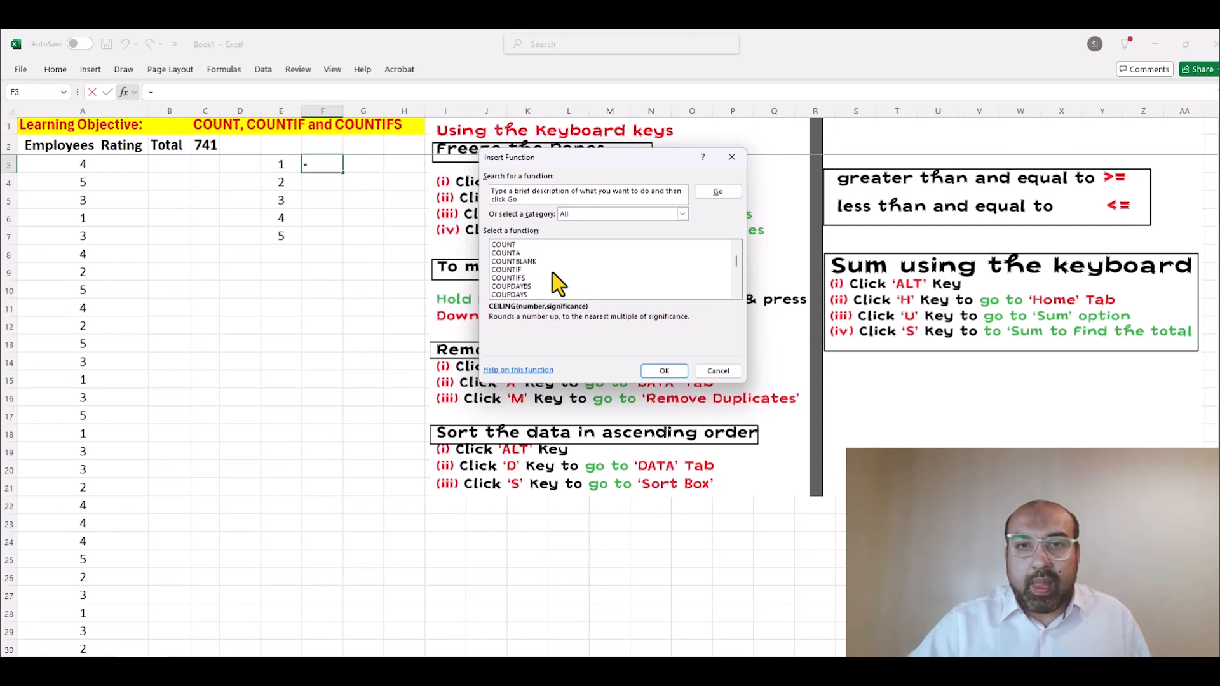
{"action": "left_click", "coordinate": [512, 271]}
{"action": "left_click", "coordinate": [650, 371]}
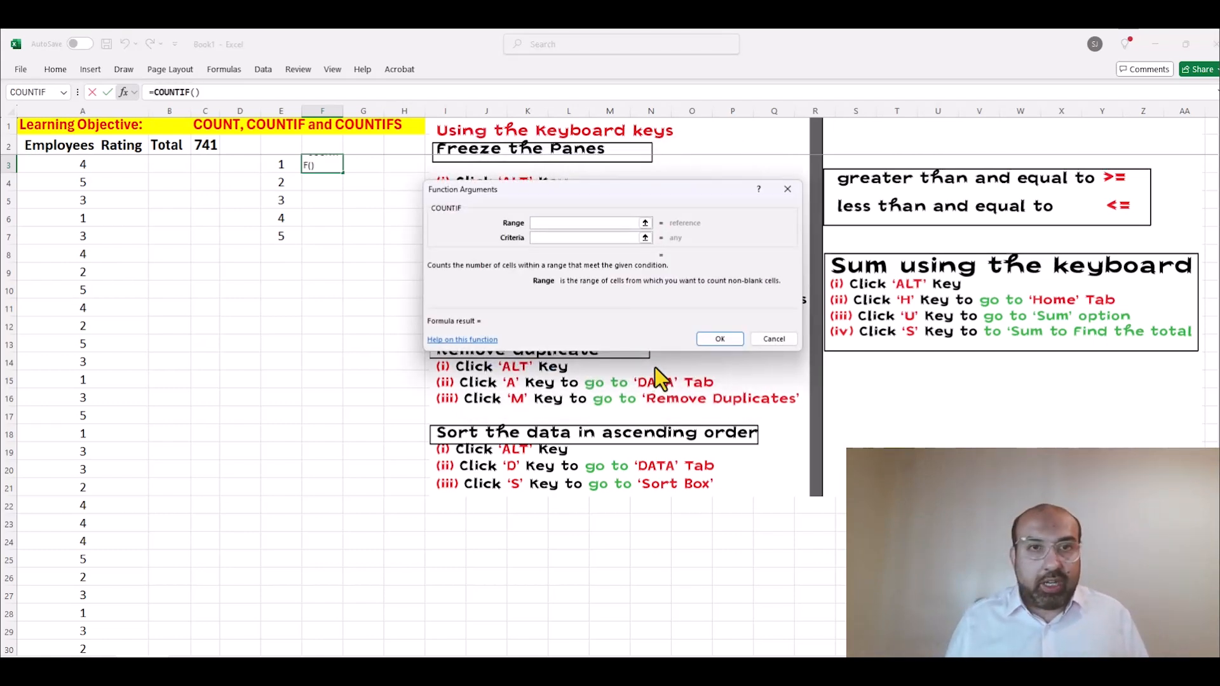
Step: Set the COUNTIF range to $A$3:$A$743 and the criteria to E3, then fill the formula from F3 down to F7
{"action": "left_click", "coordinate": [108, 164]}
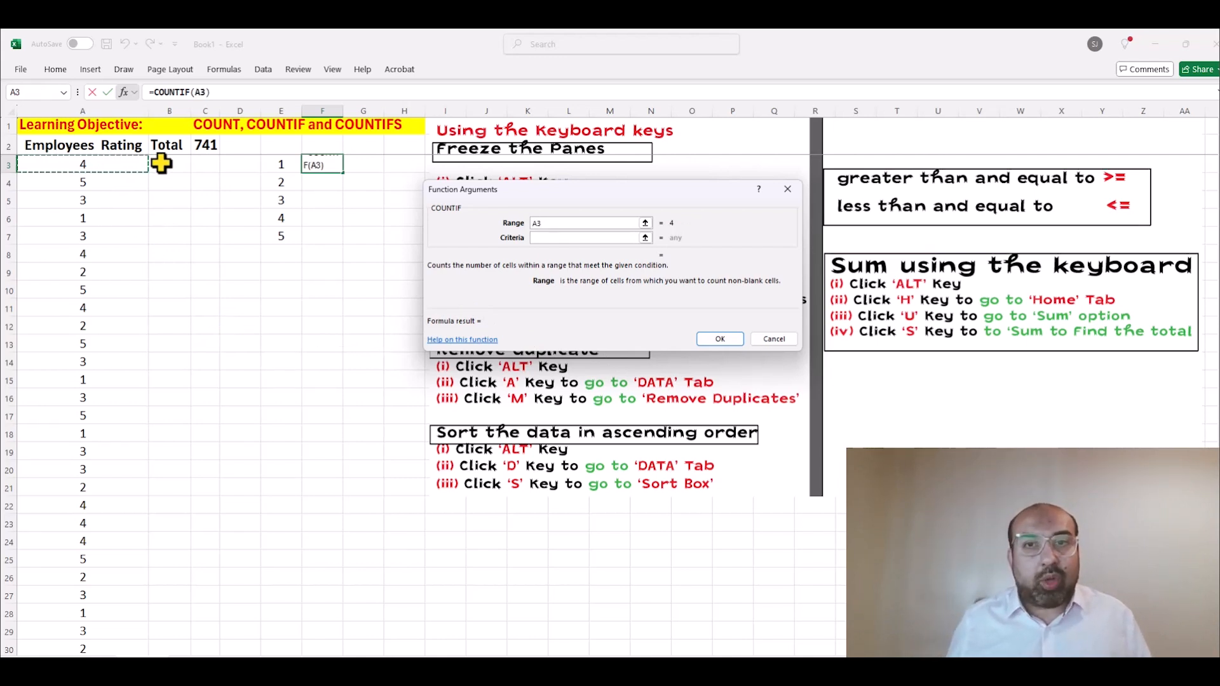
{"action": "key", "text": "ctrl+shift+Down"}
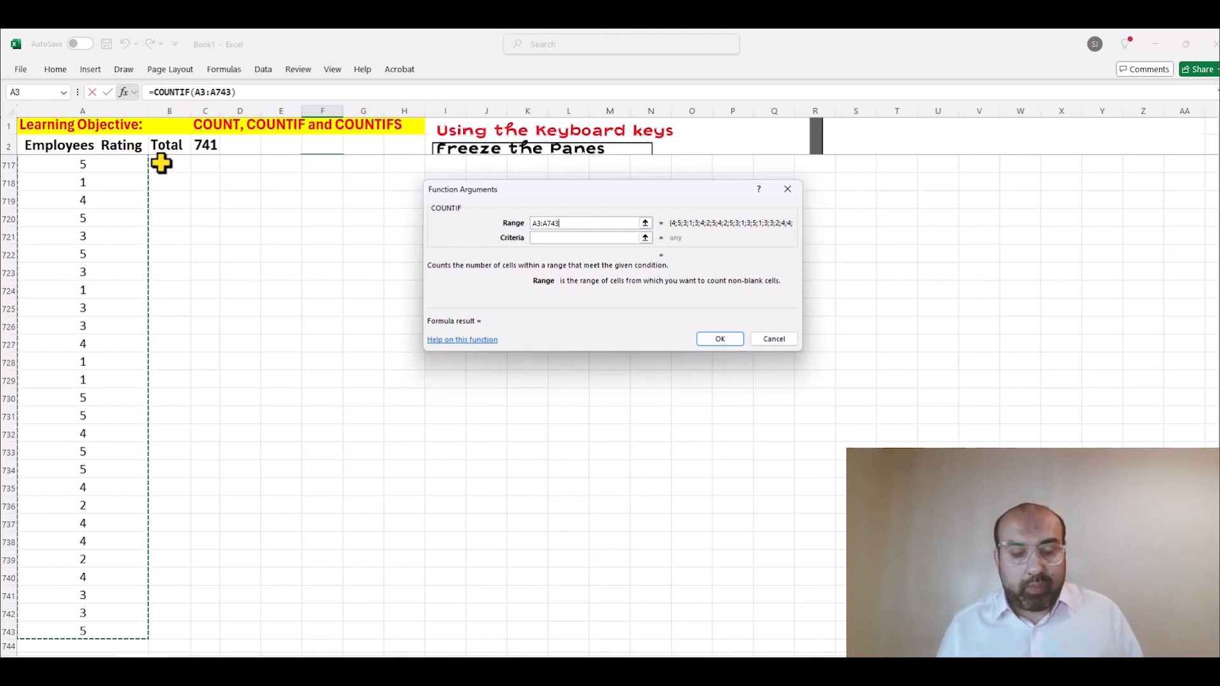
{"action": "key", "text": "F4"}
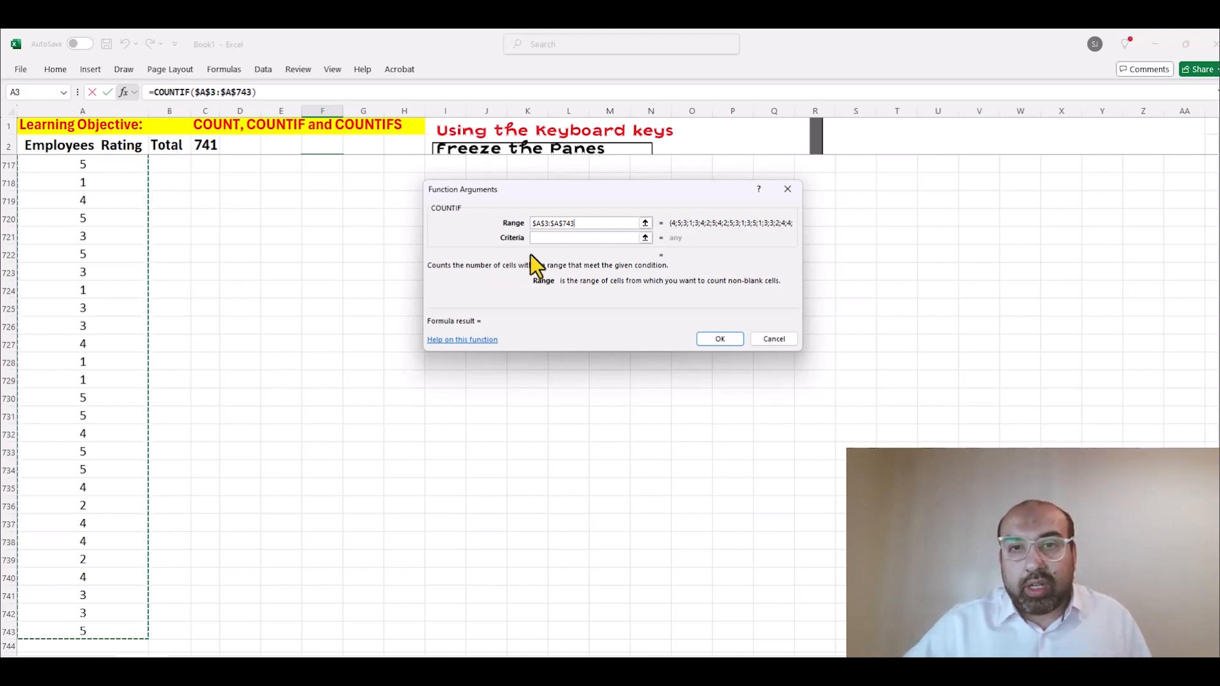
{"action": "left_click", "coordinate": [540, 238]}
{"action": "scroll", "coordinate": [1120, 370], "scroll_direction": "up", "scroll_amount": 20}
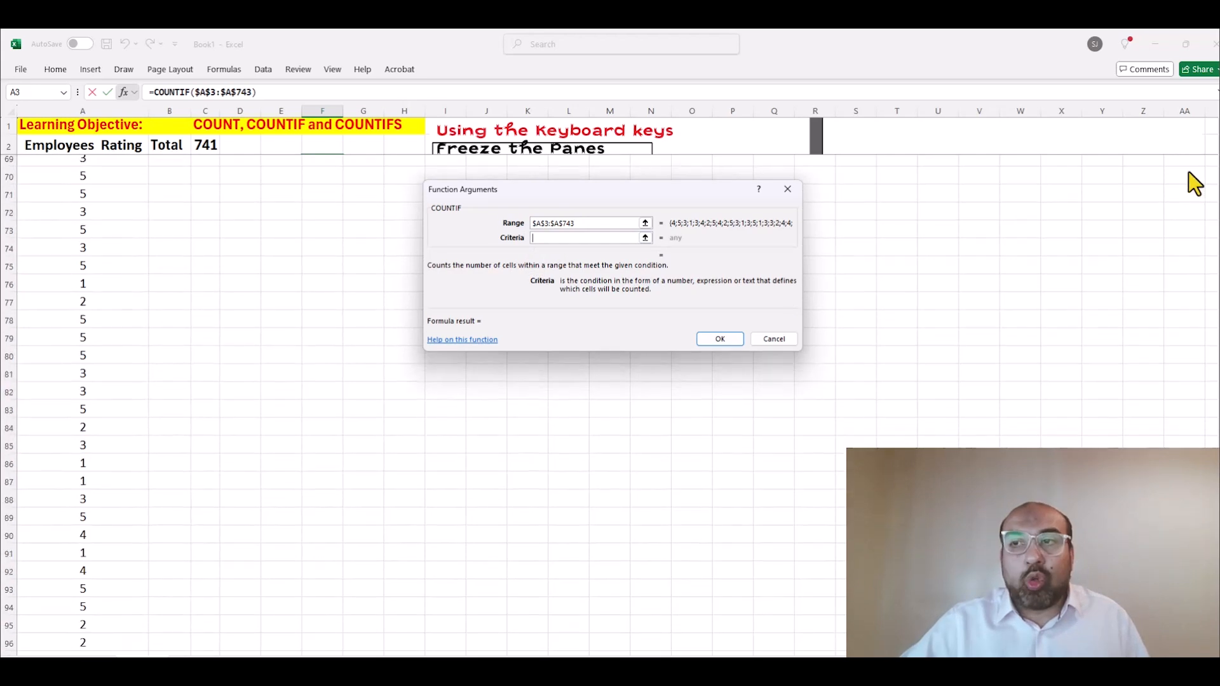
{"action": "scroll", "coordinate": [1195, 184], "scroll_direction": "up", "scroll_amount": 20}
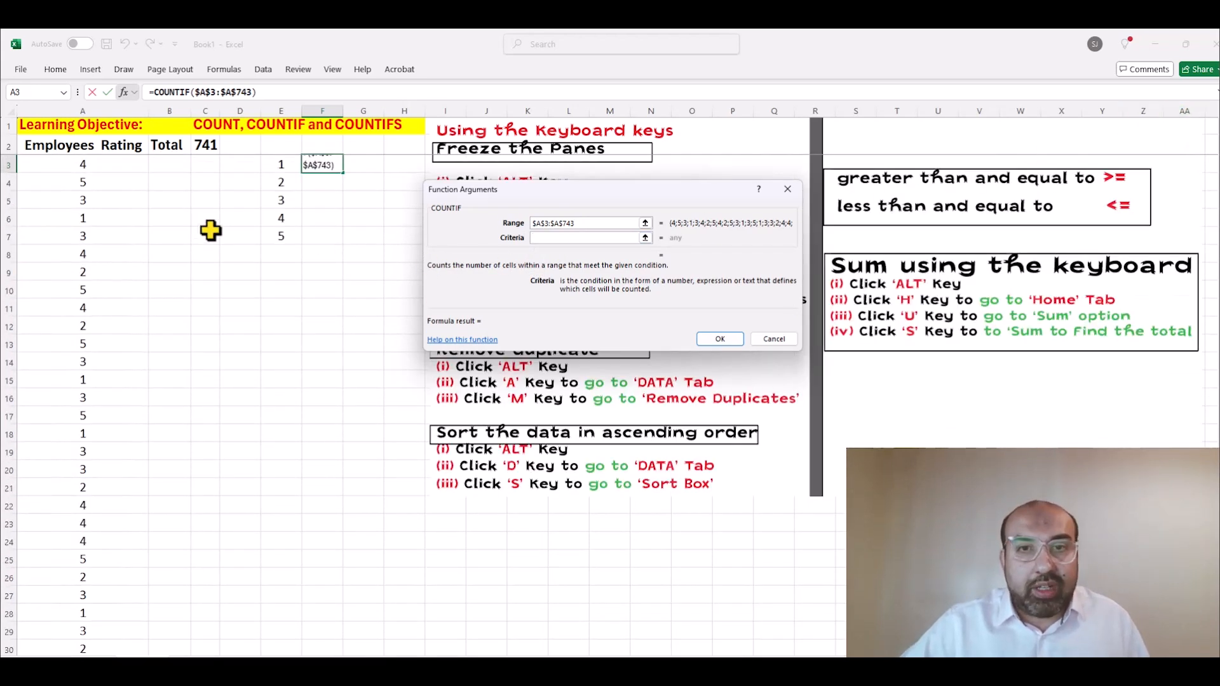
{"action": "left_click", "coordinate": [277, 166]}
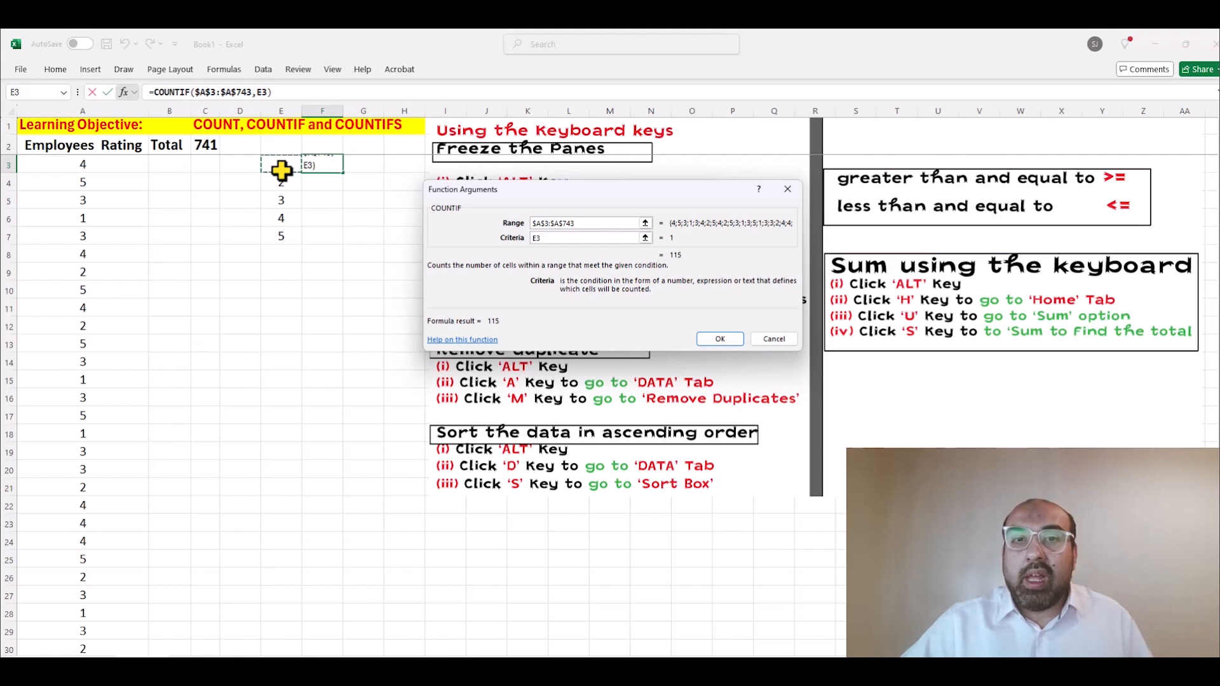
{"action": "left_click", "coordinate": [715, 338]}
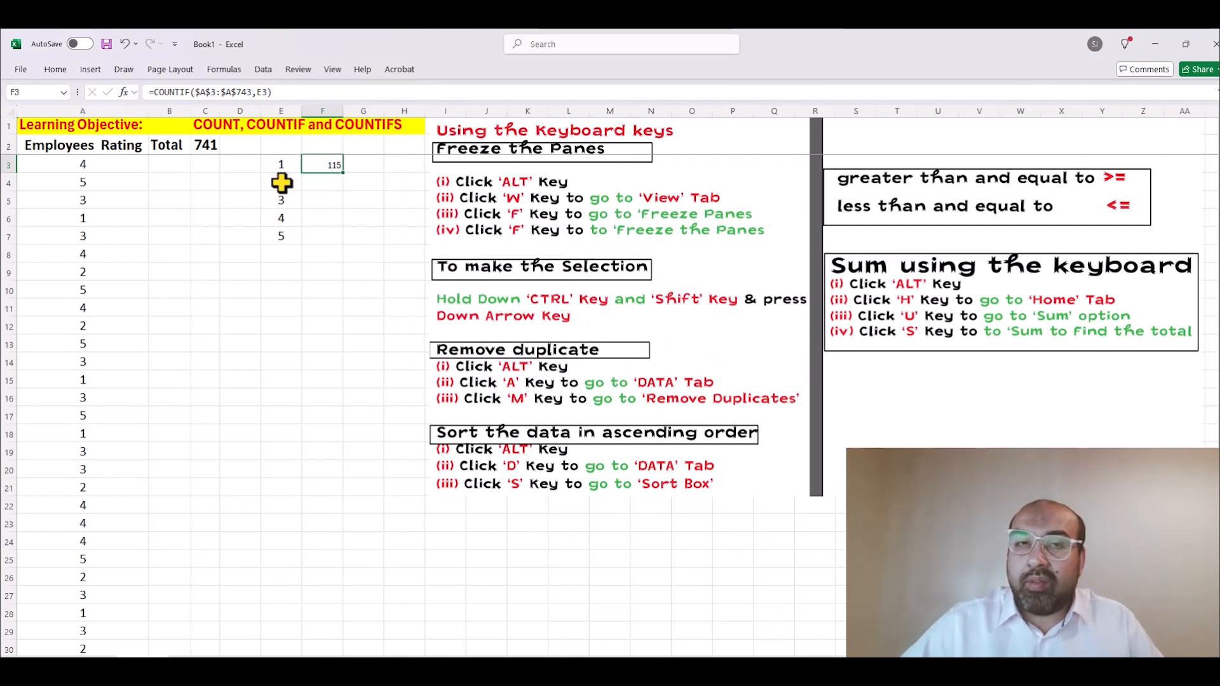
{"action": "double_click", "coordinate": [344, 175]}
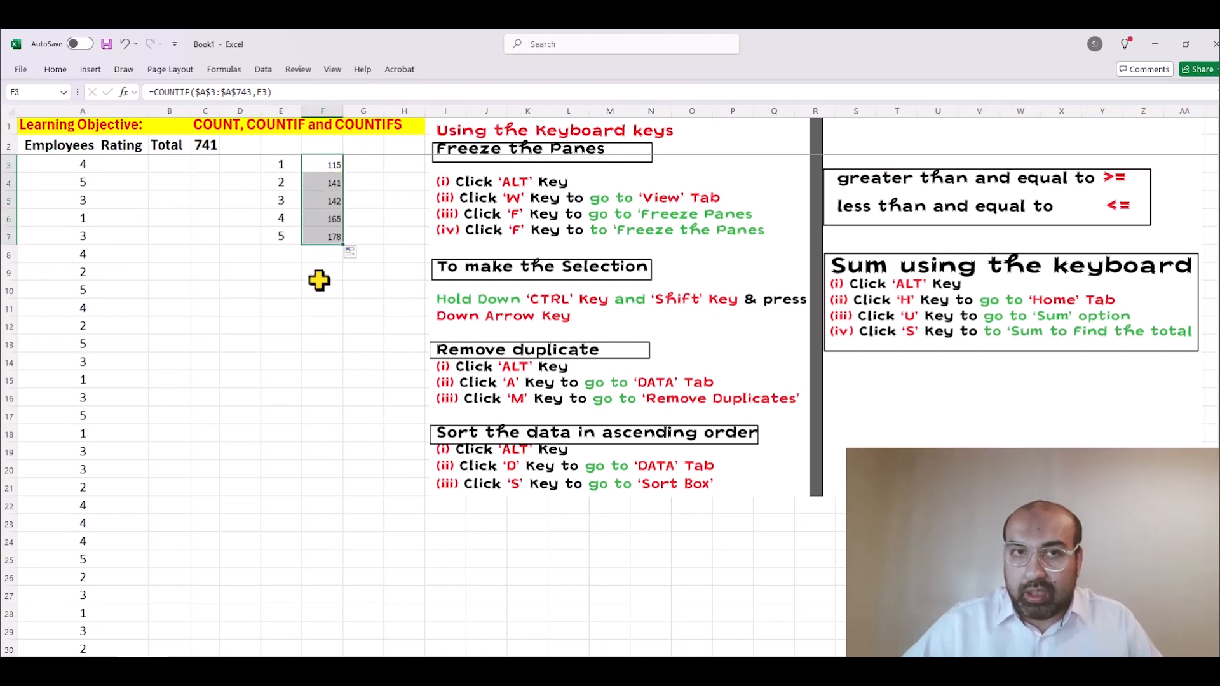
{"action": "left_click", "coordinate": [331, 168]}
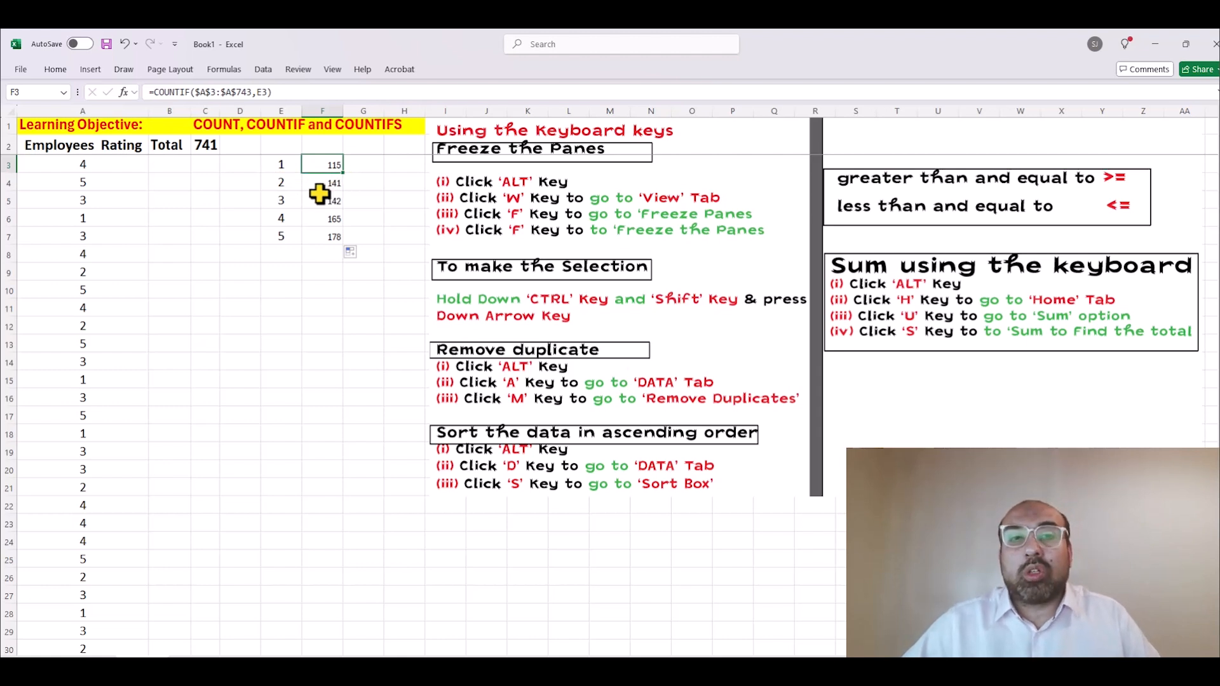
Step: Total the rating counts in F9 with =SUM(F3:F8) and compare it with the overall count in C2
{"action": "left_click", "coordinate": [323, 274]}
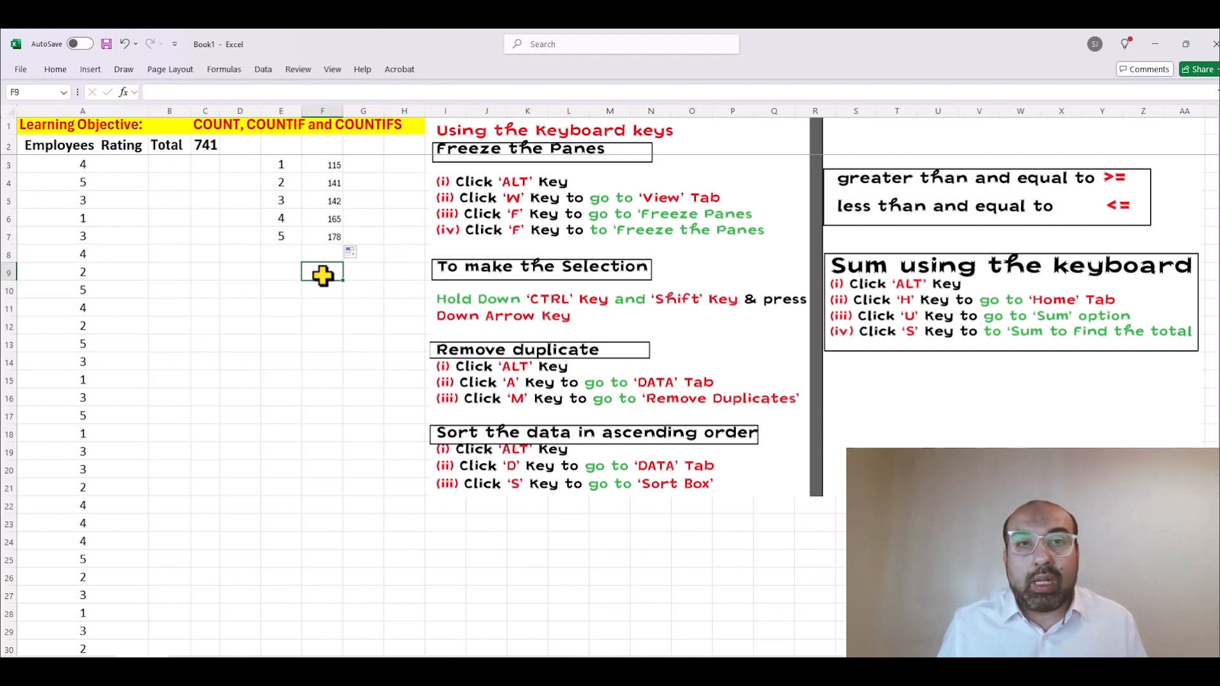
{"action": "key", "text": "alt"}
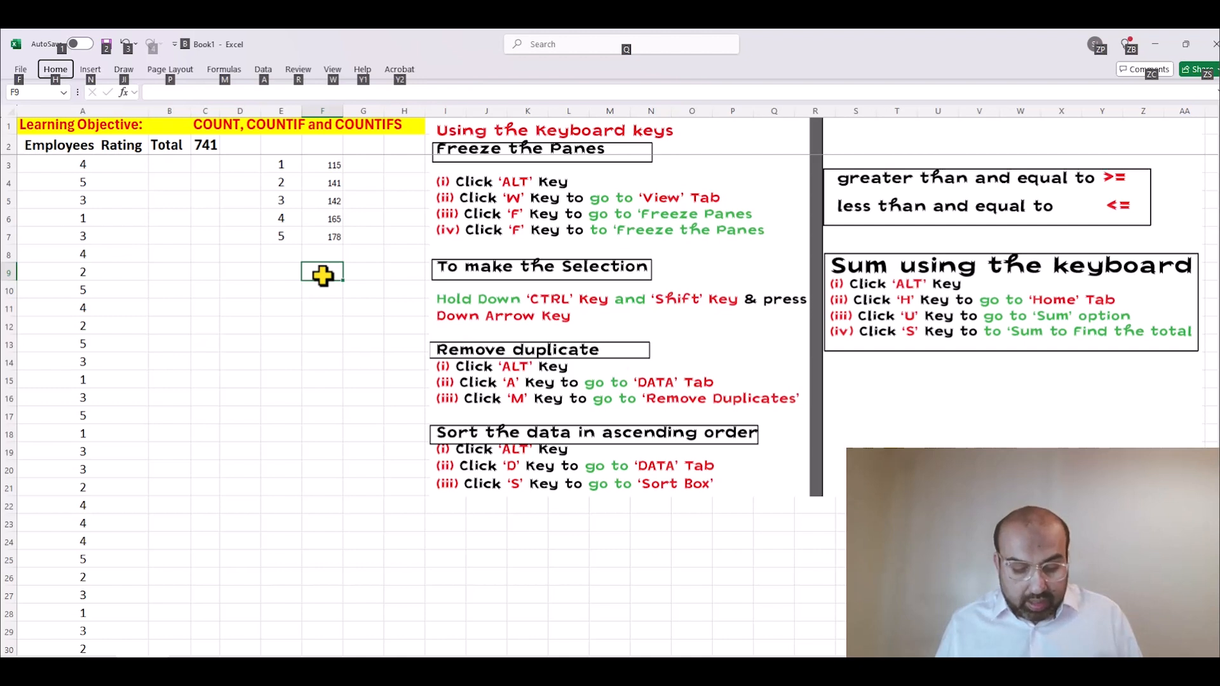
{"action": "key", "text": "h"}
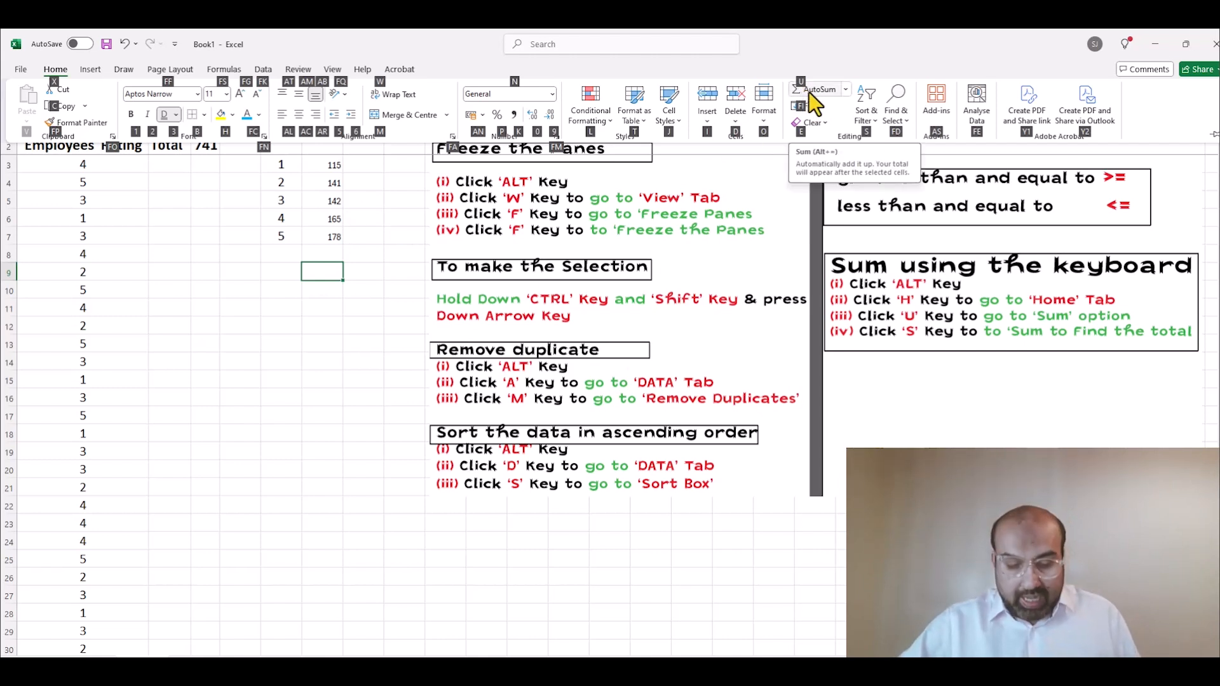
{"action": "key", "text": "u"}
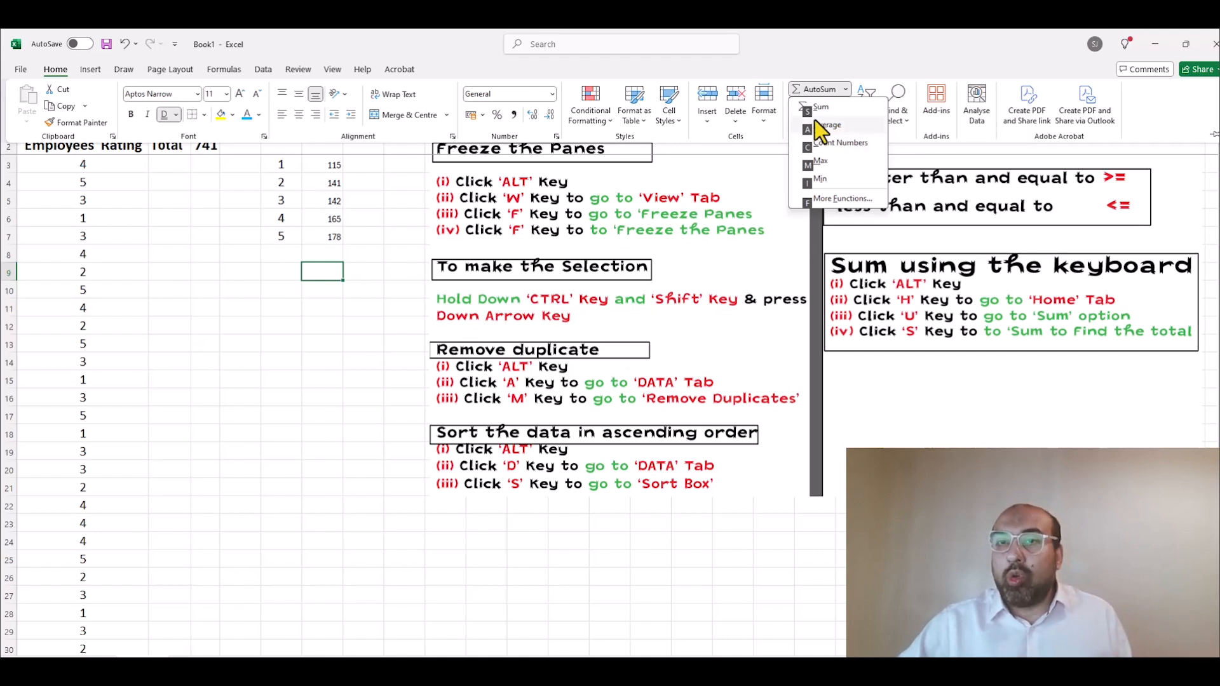
{"action": "key", "text": "s"}
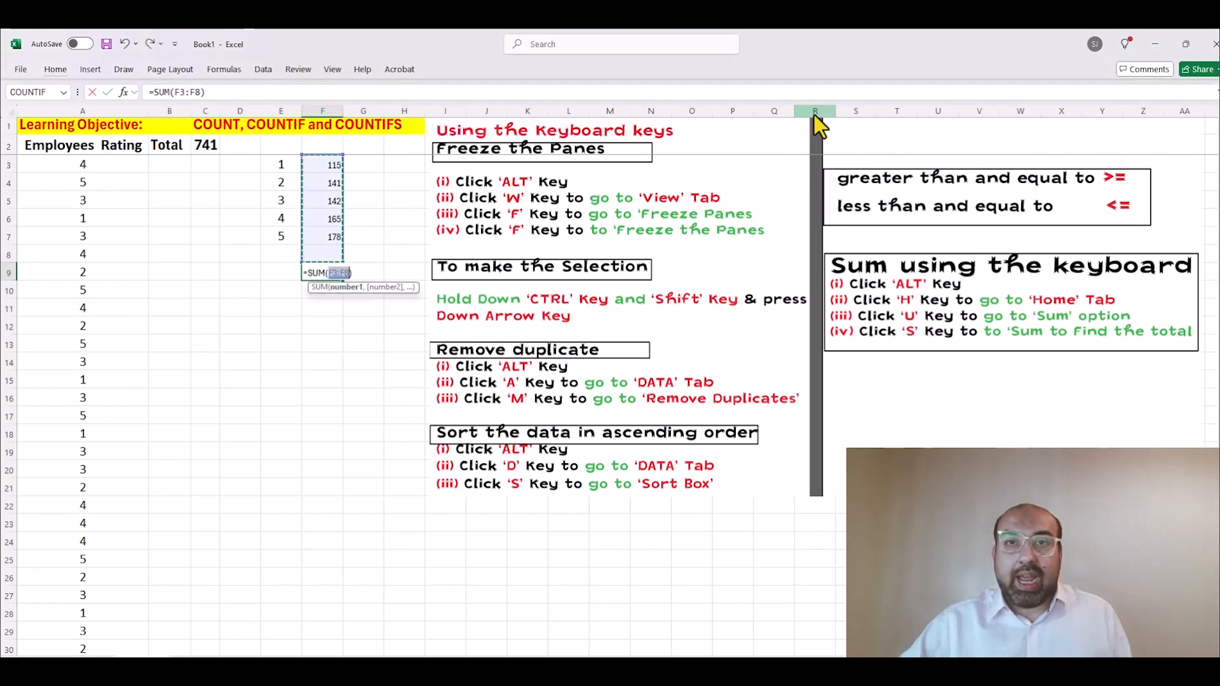
{"action": "key", "text": "Return"}
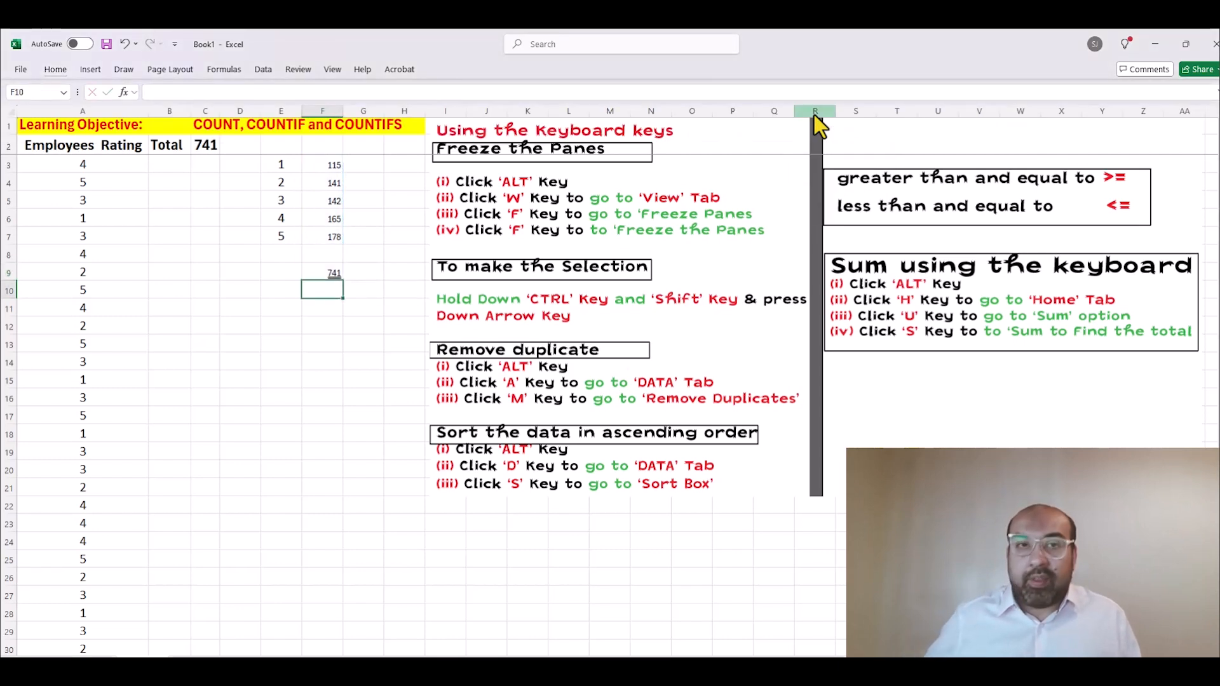
{"action": "left_click", "coordinate": [315, 270]}
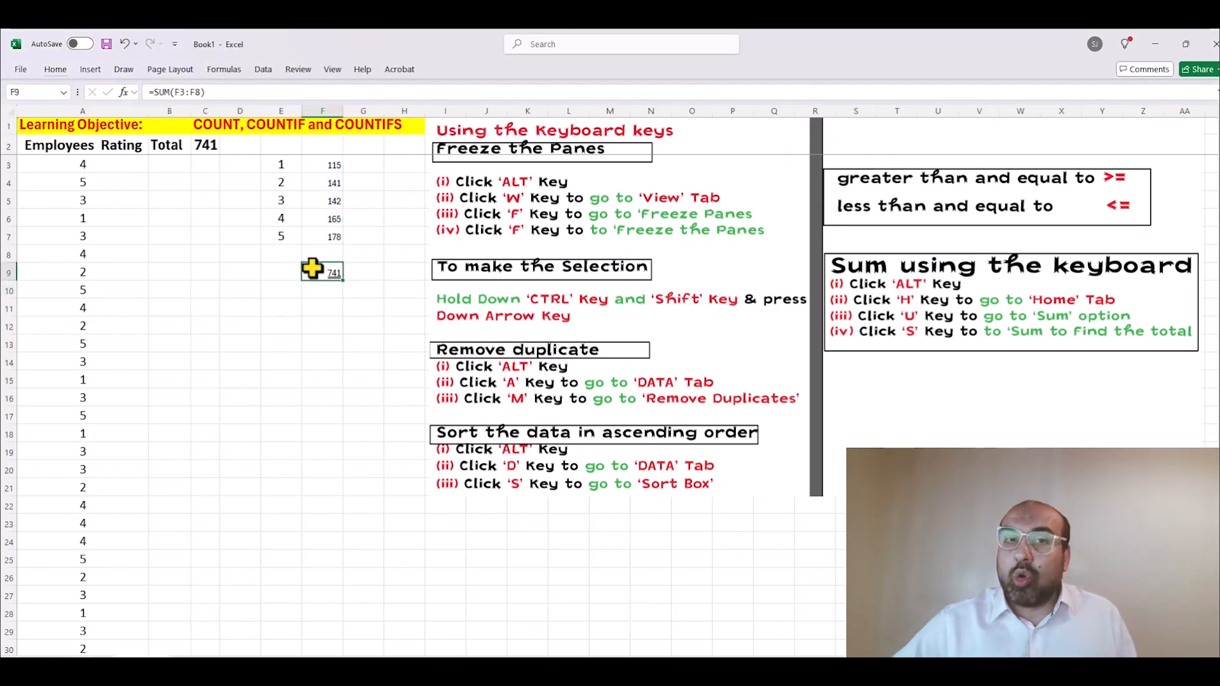
{"action": "left_click", "coordinate": [198, 143]}
{"action": "left_click", "coordinate": [326, 273]}
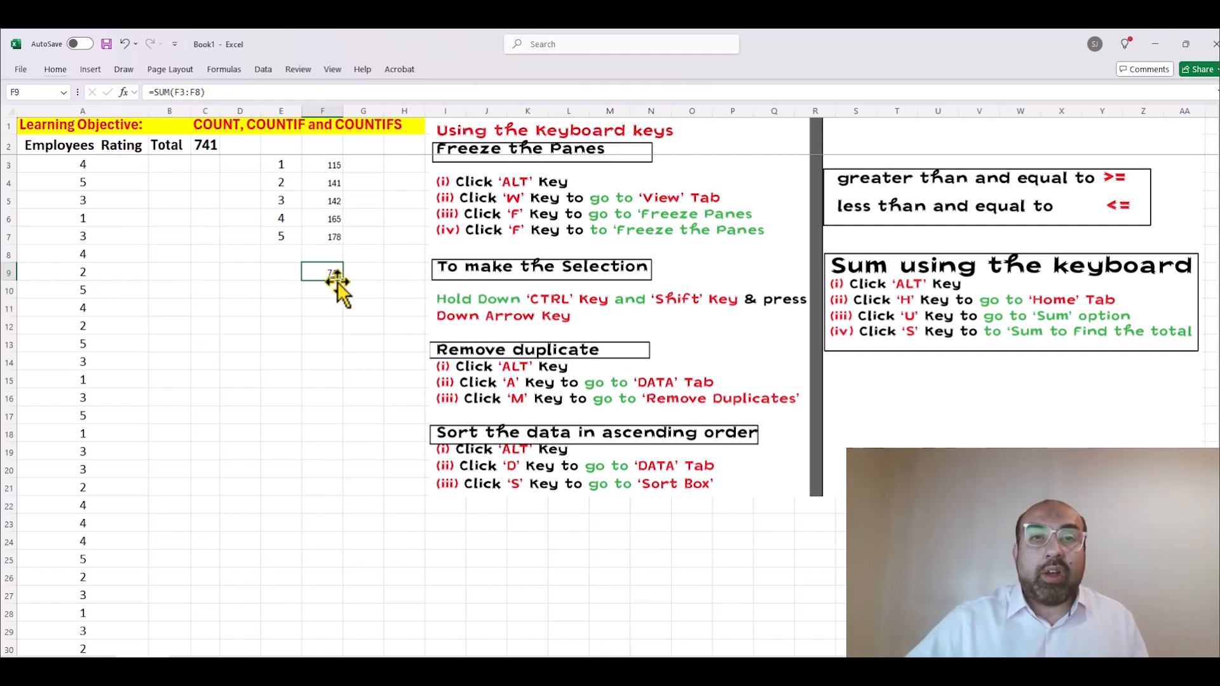
Step: Insert the COUNTIFS function into E11 by picking it from the full list of functions
{"action": "left_click", "coordinate": [270, 309]}
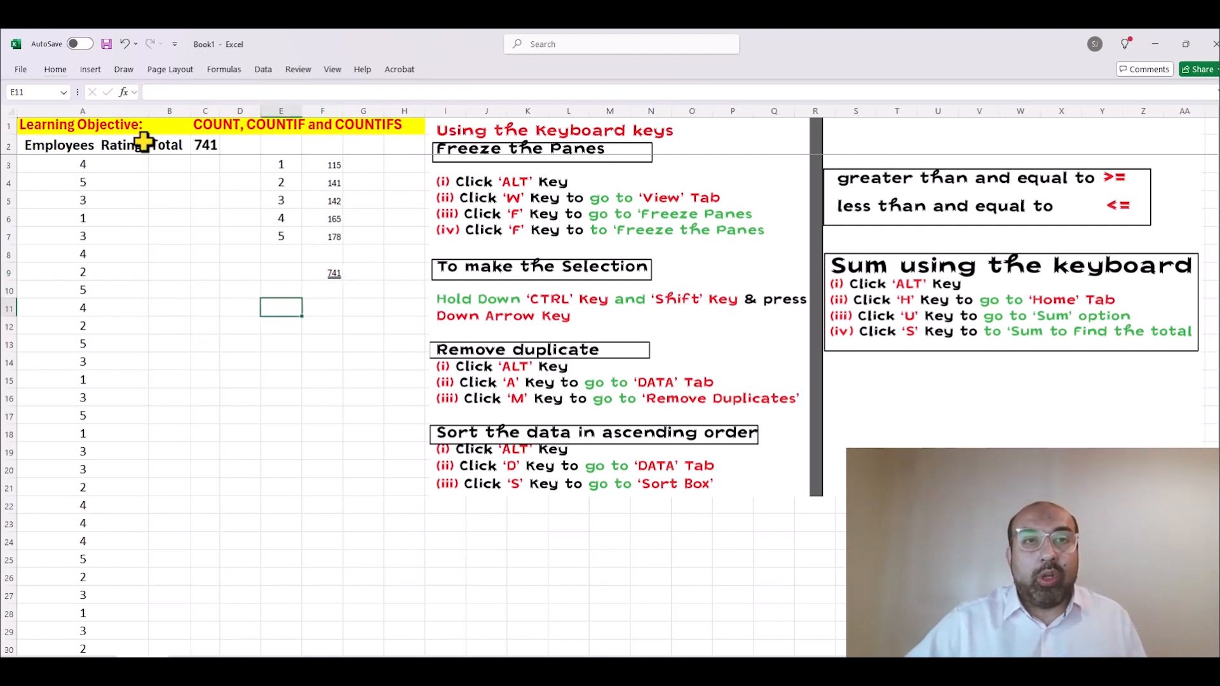
{"action": "left_click", "coordinate": [124, 93]}
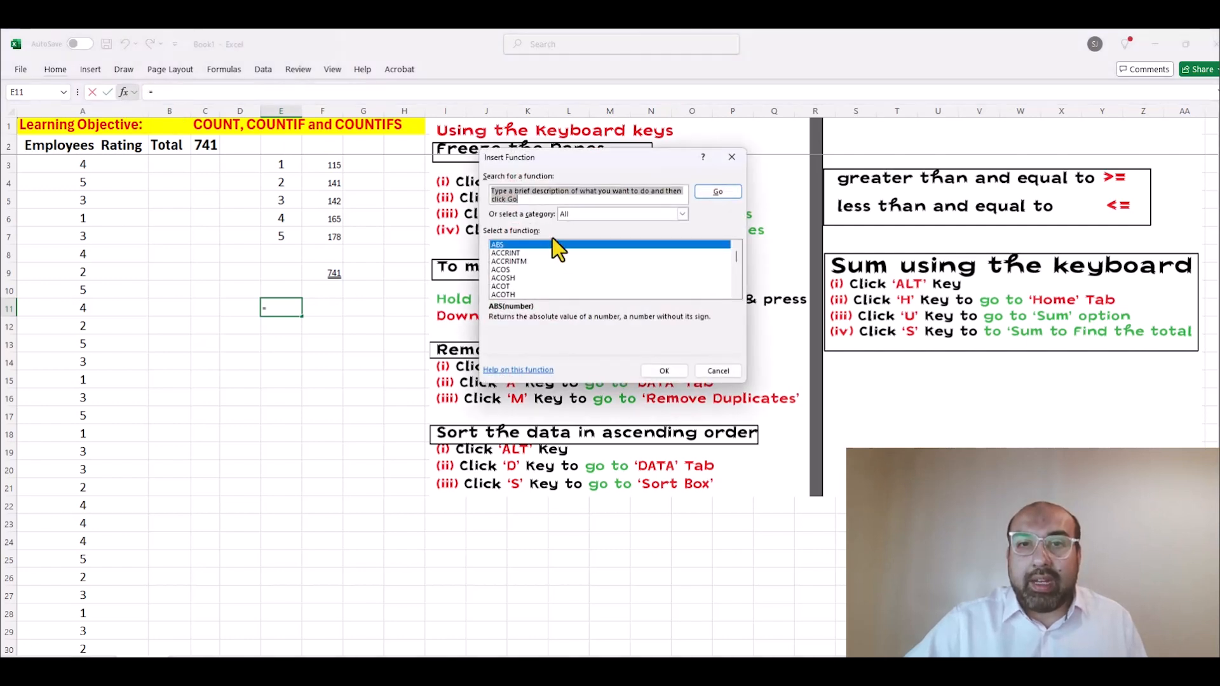
{"action": "type", "text": "c"}
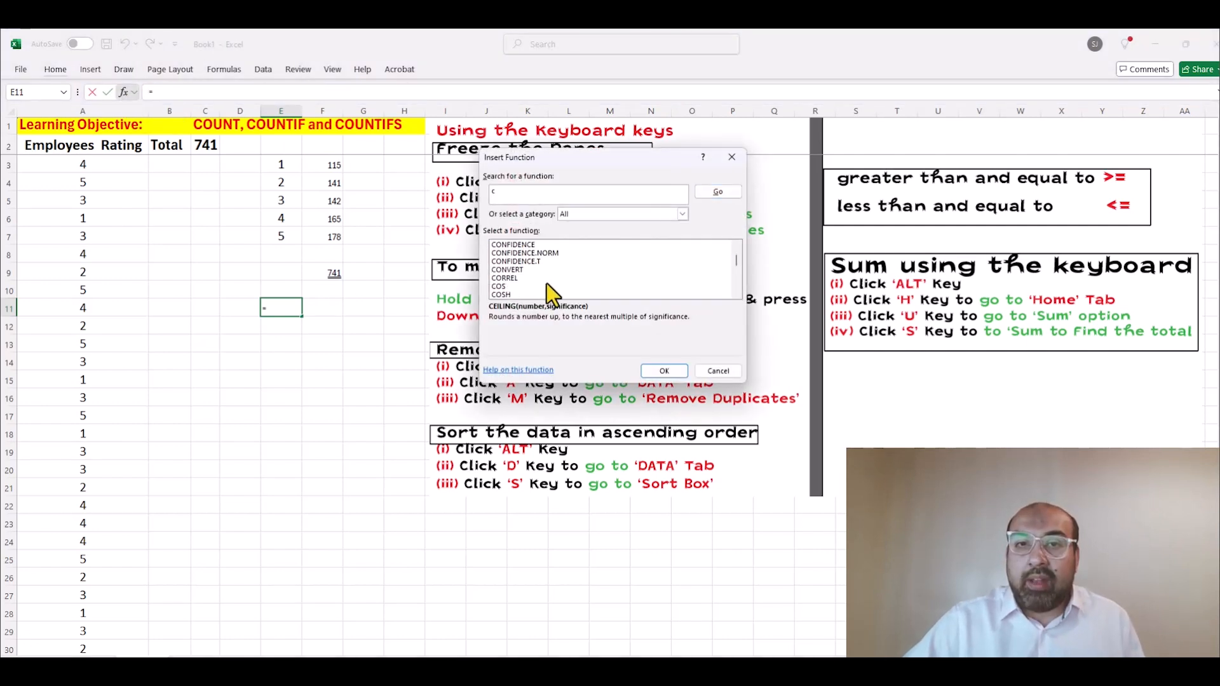
{"action": "scroll", "coordinate": [547, 284], "scroll_direction": "down", "scroll_amount": 3}
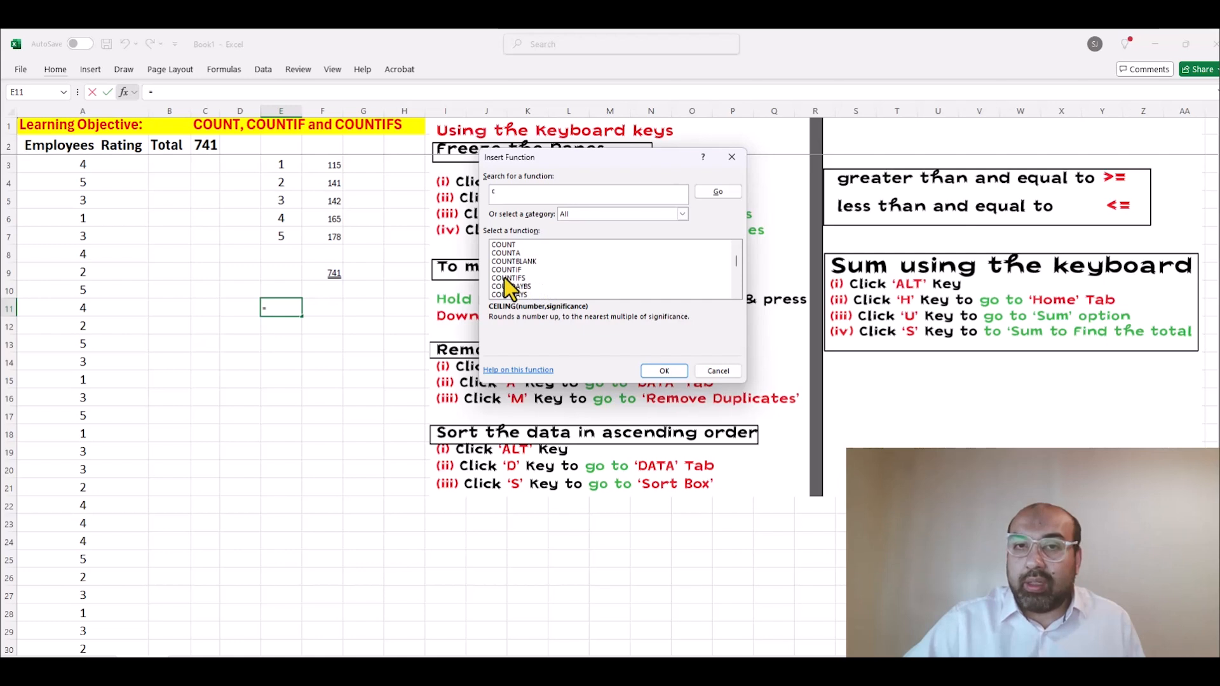
{"action": "left_click", "coordinate": [515, 279]}
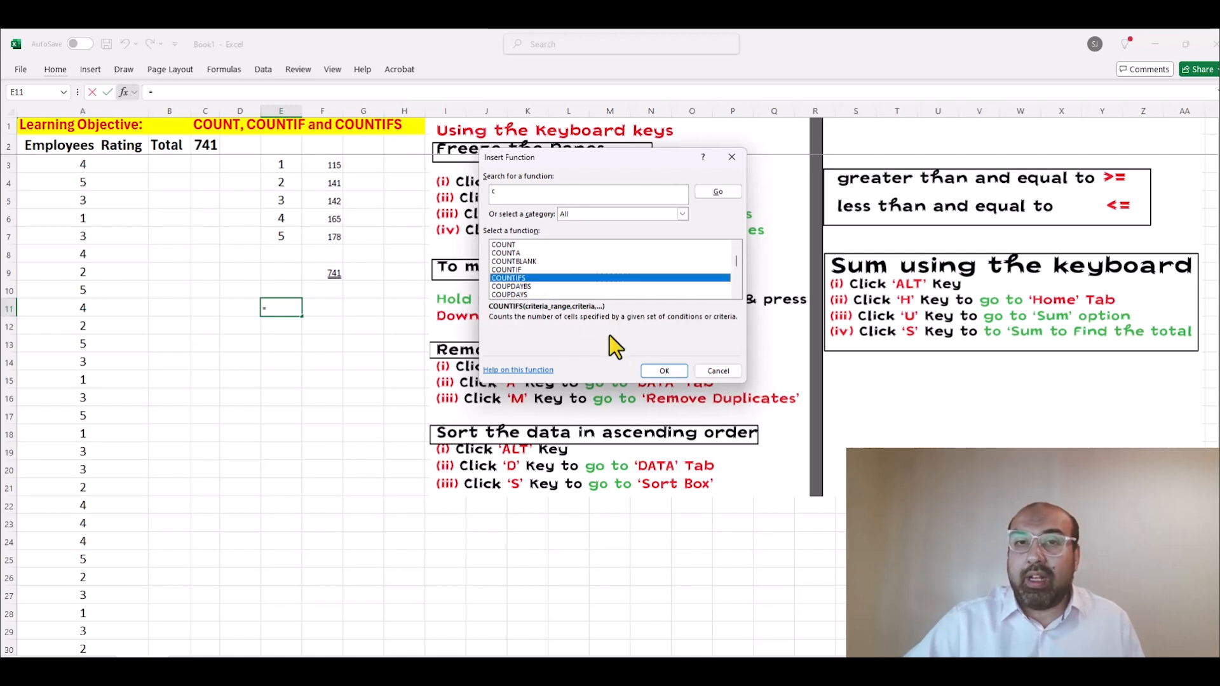
{"action": "left_click", "coordinate": [661, 371]}
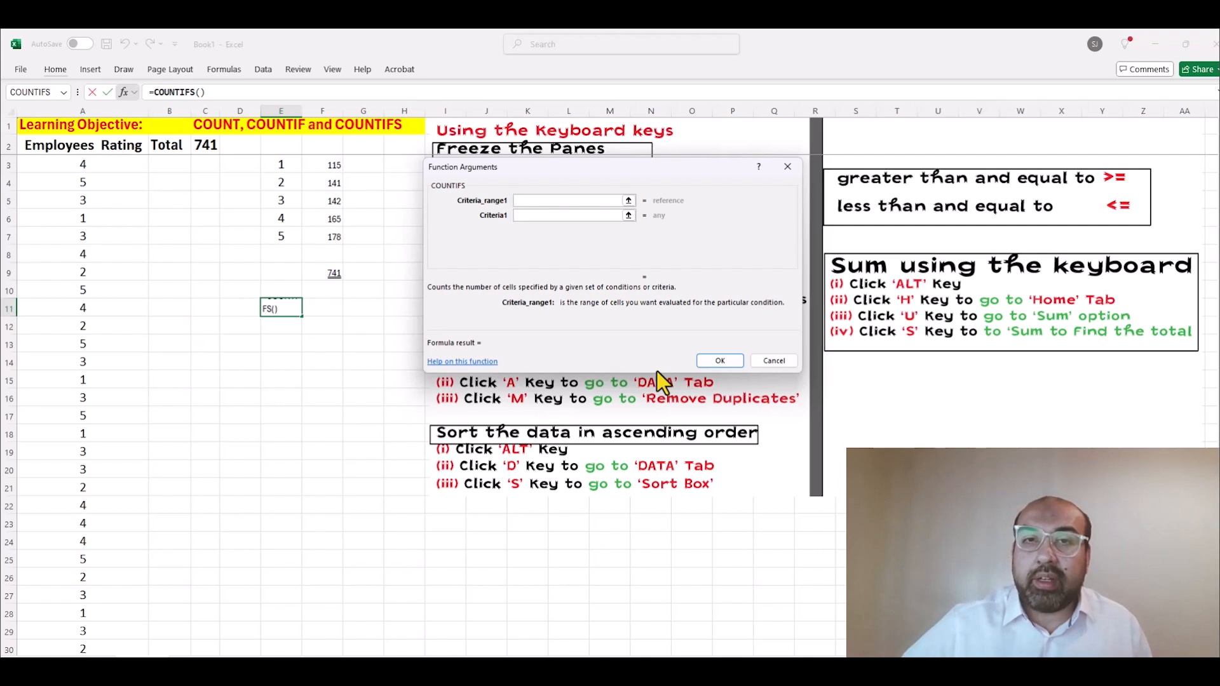
Step: Set the first COUNTIFS range to the absolute reference $A$3:$A$743 and its criterion to >=2
{"action": "left_click", "coordinate": [106, 164]}
{"action": "key", "text": "Up"}
{"action": "key", "text": "Down"}
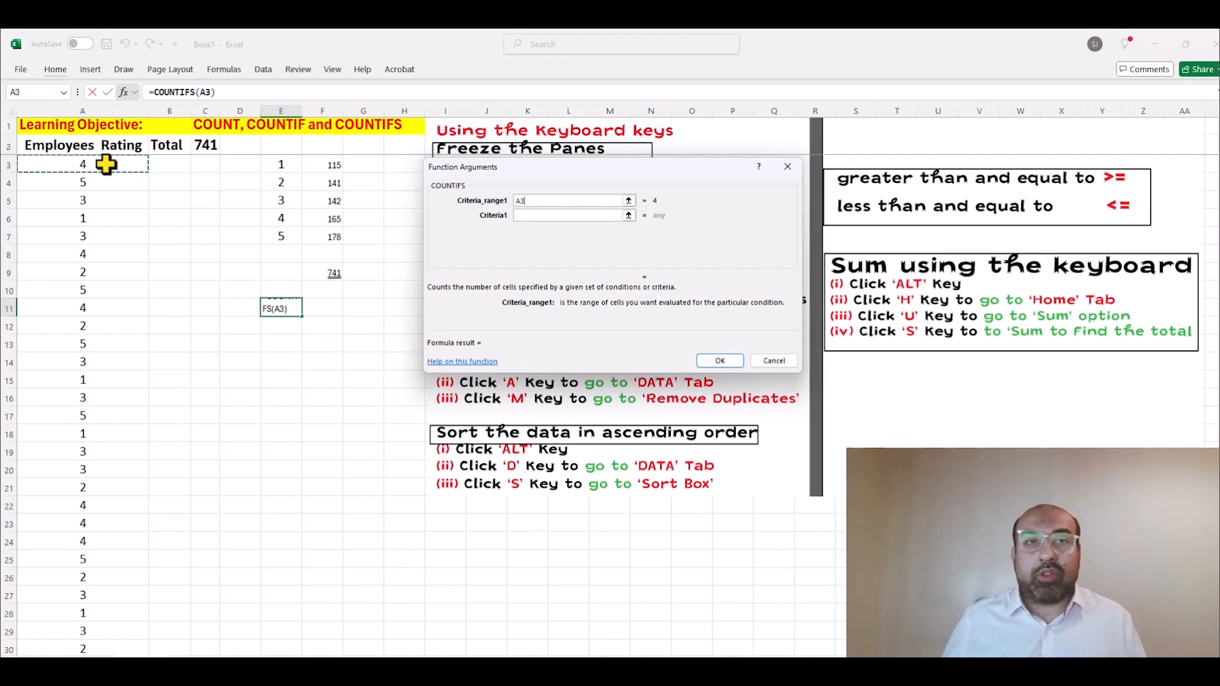
{"action": "key", "text": "ctrl+shift+Down"}
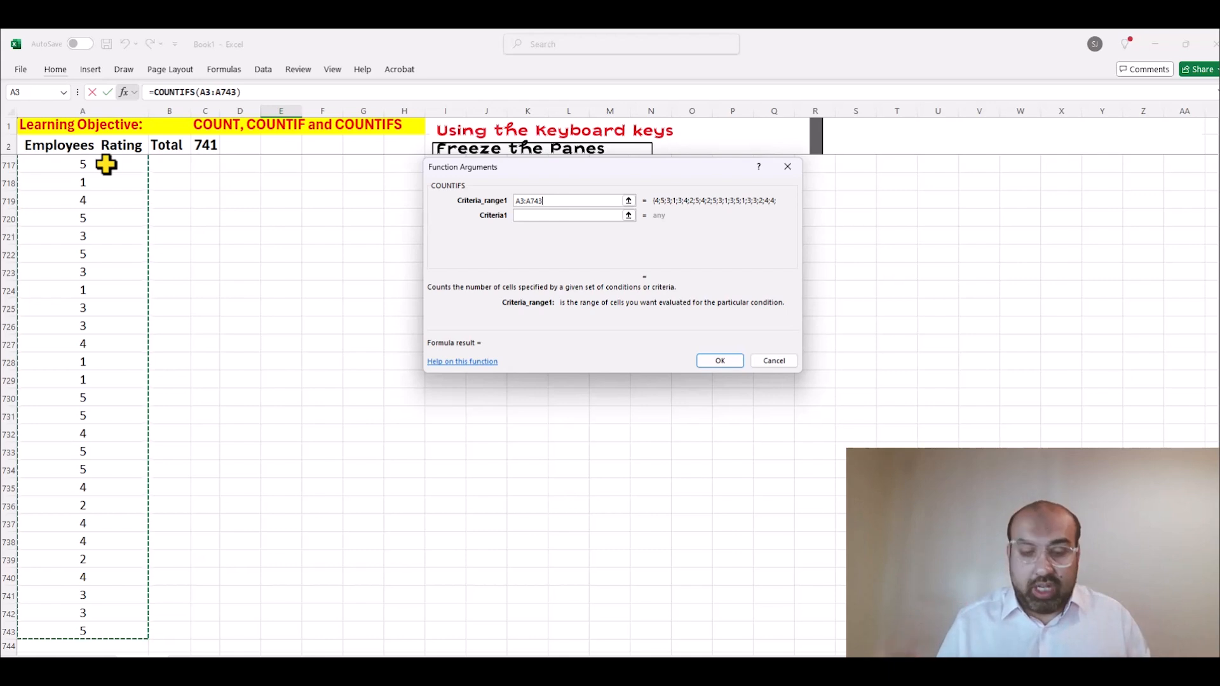
{"action": "key", "text": "F4"}
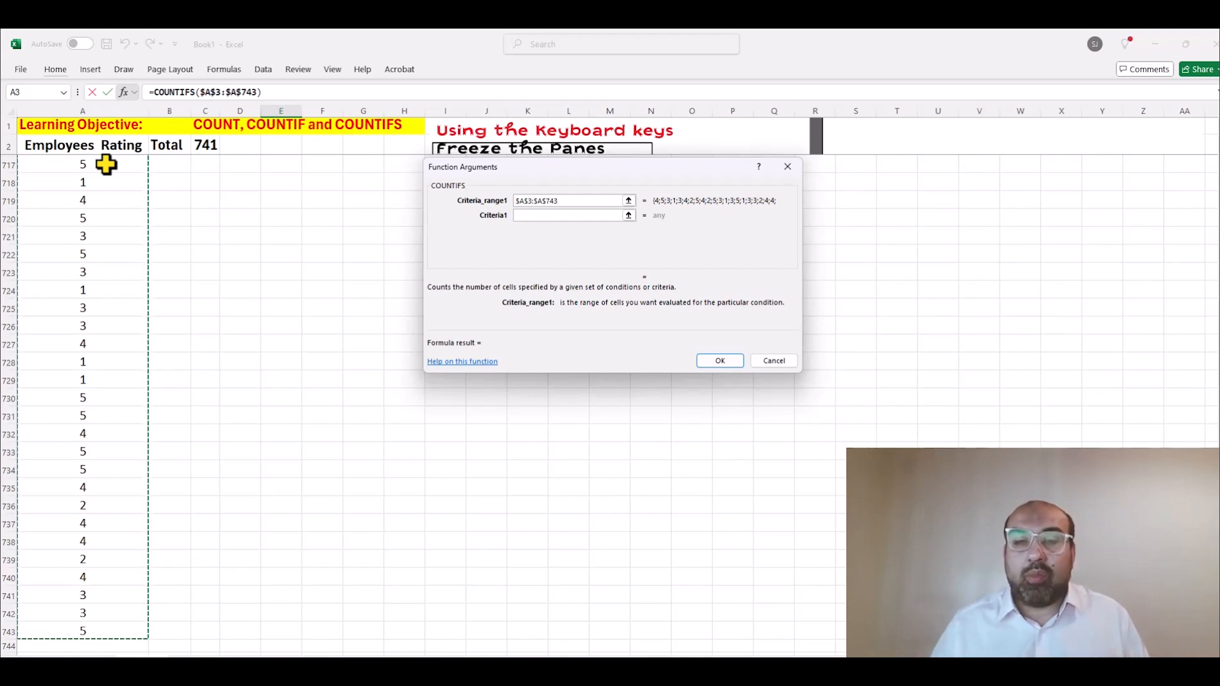
{"action": "left_click", "coordinate": [539, 217]}
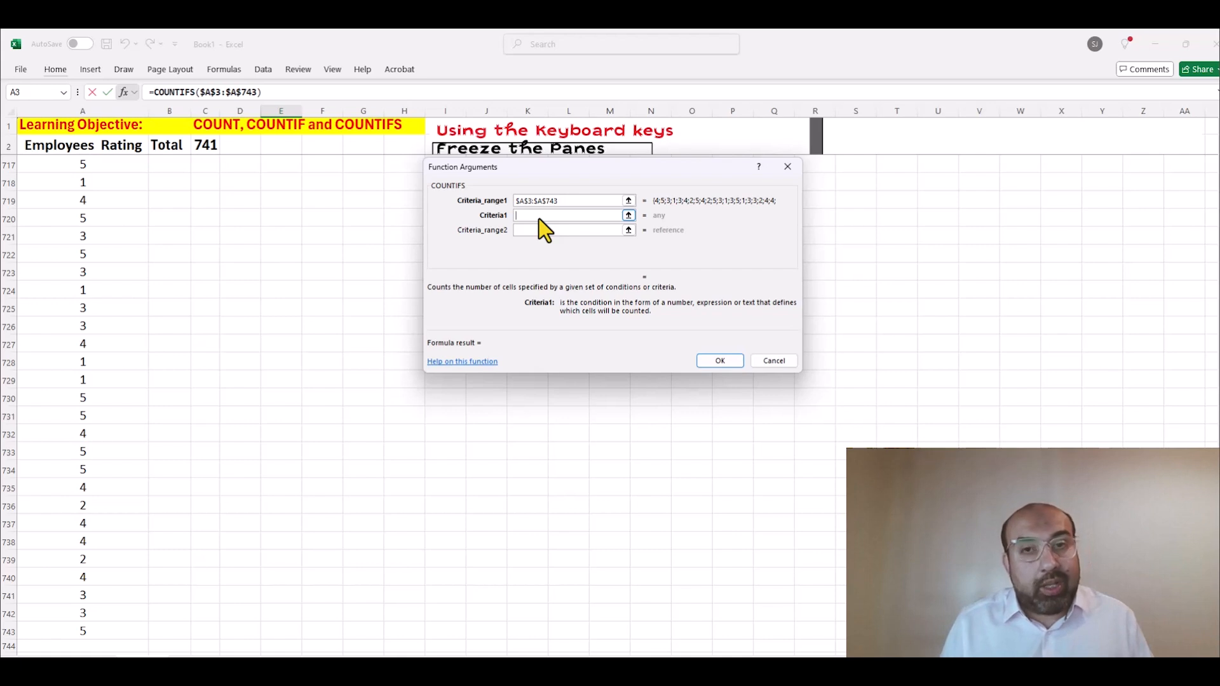
{"action": "type", "text": ">=2"}
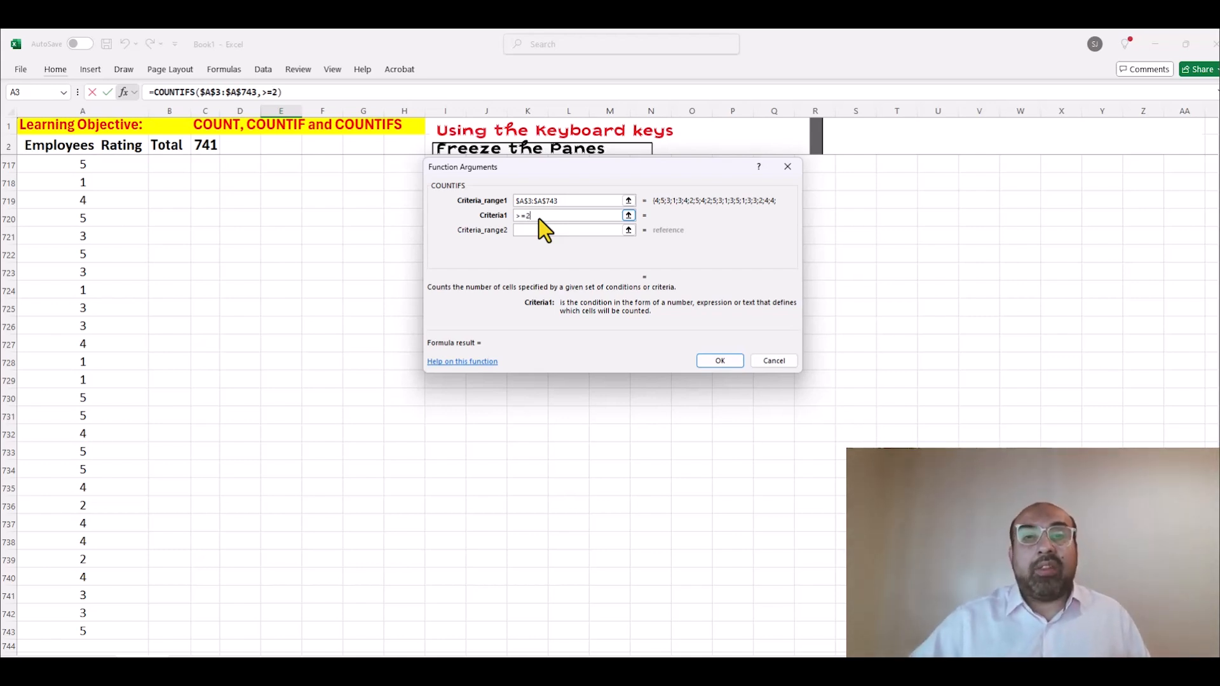
Step: Add $A$3:$A$743 as the second COUNTIFS range with the criterion <=4 and complete the formula in E11
{"action": "left_click", "coordinate": [539, 228]}
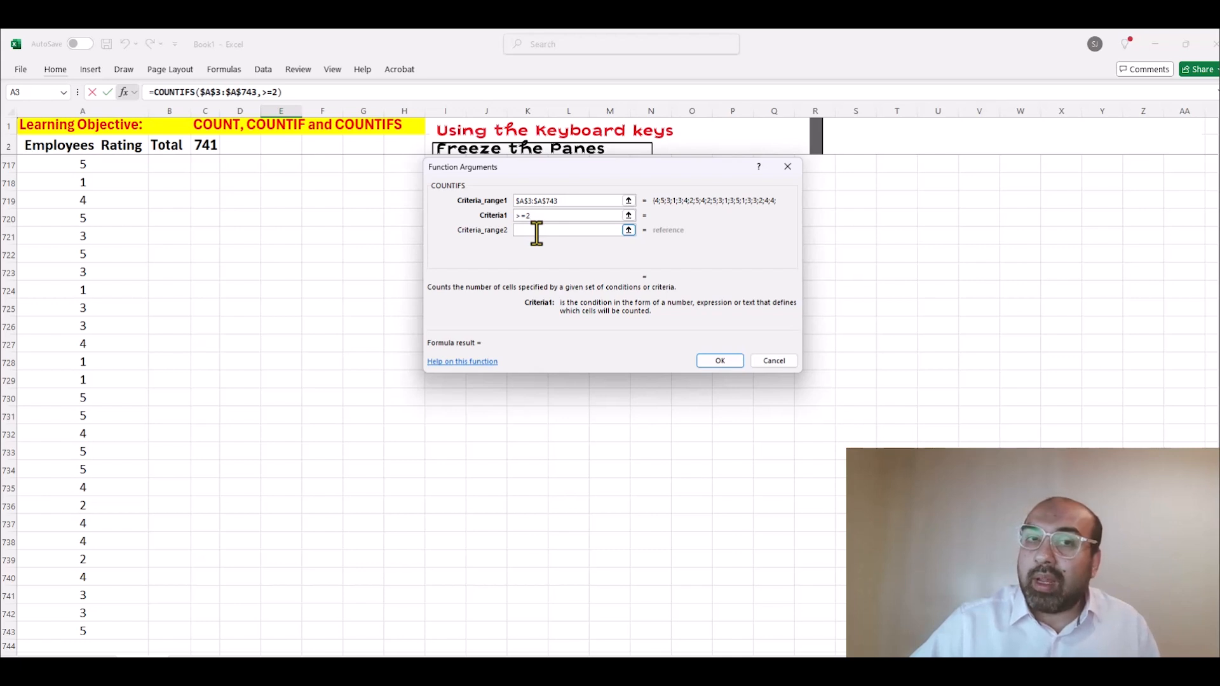
{"action": "left_click", "coordinate": [537, 234]}
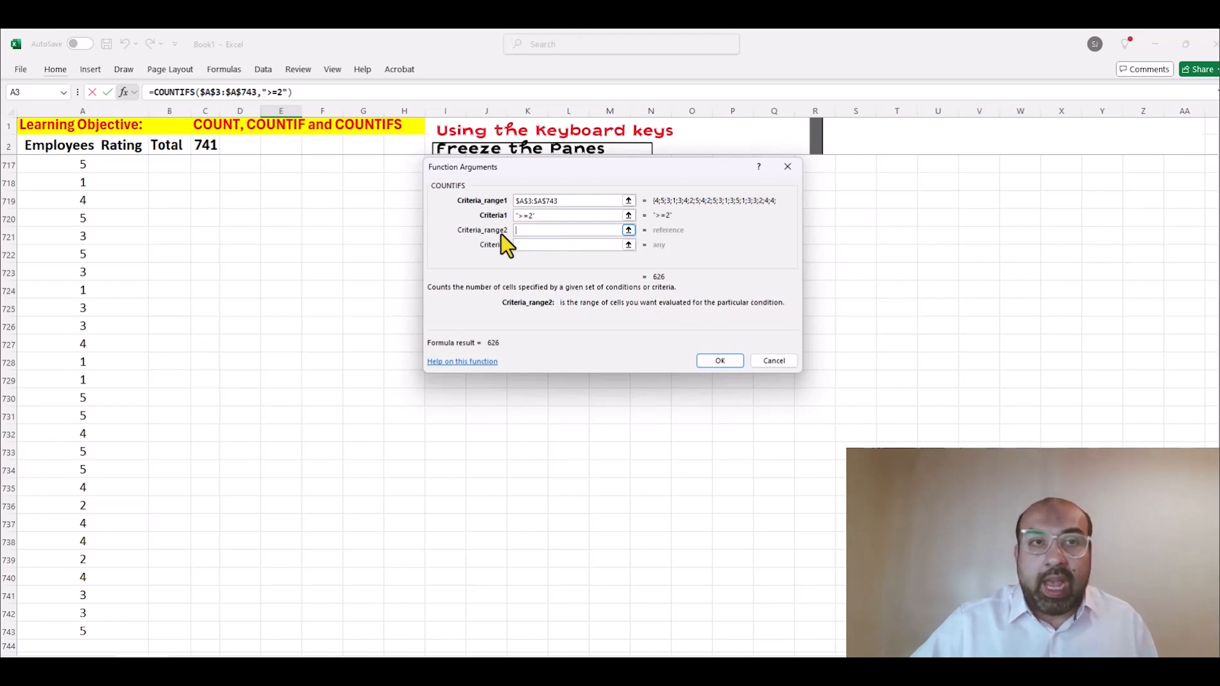
{"action": "left_click", "coordinate": [70, 200]}
{"action": "key", "text": "ctrl+Up"}
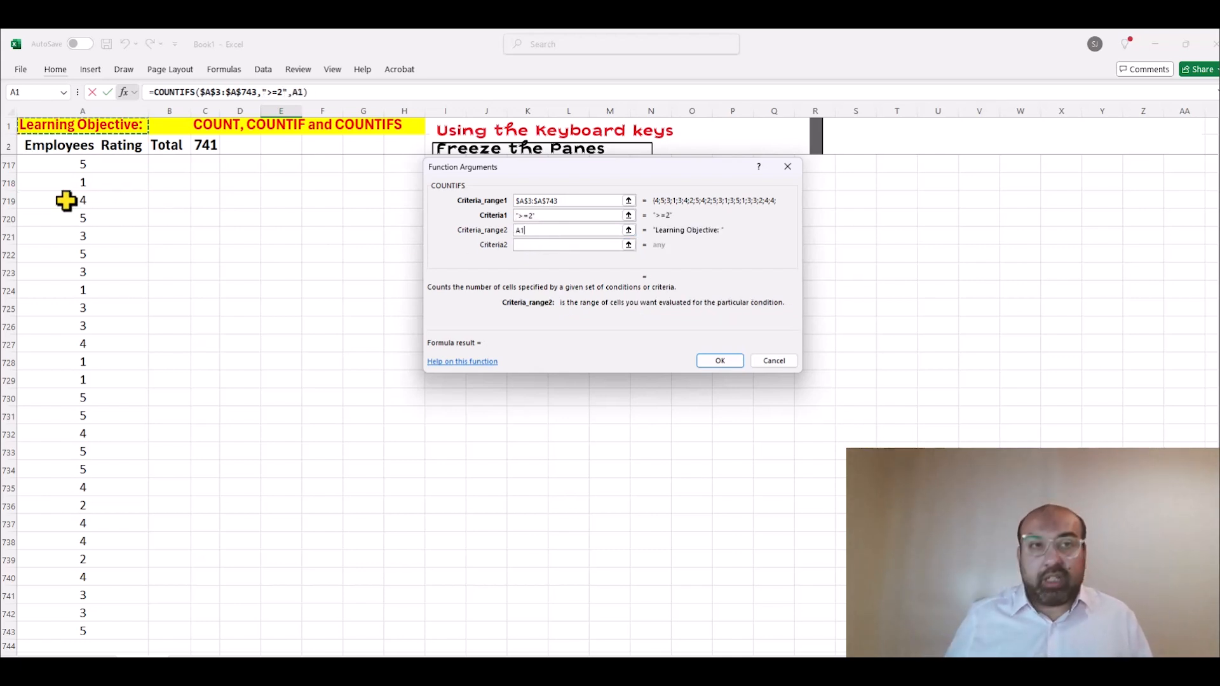
{"action": "key", "text": "Down"}
{"action": "key", "text": "Down"}
{"action": "key", "text": "ctrl+shift+Down"}
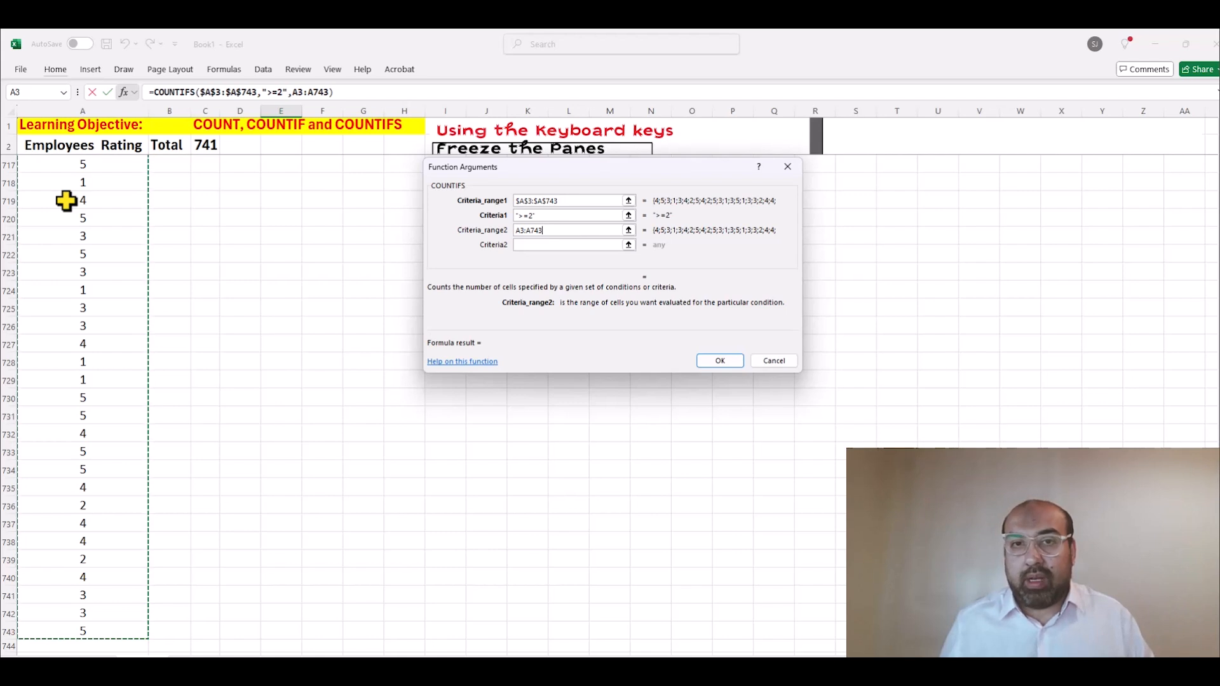
{"action": "key", "text": "F4"}
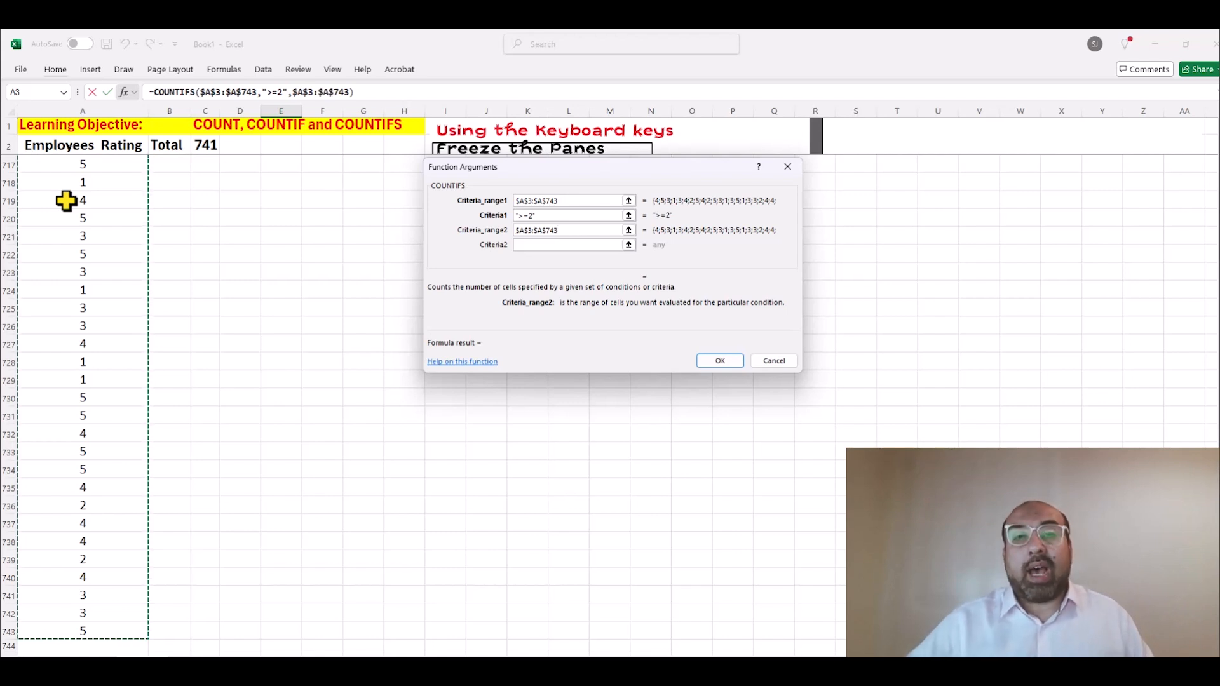
{"action": "left_click", "coordinate": [528, 246]}
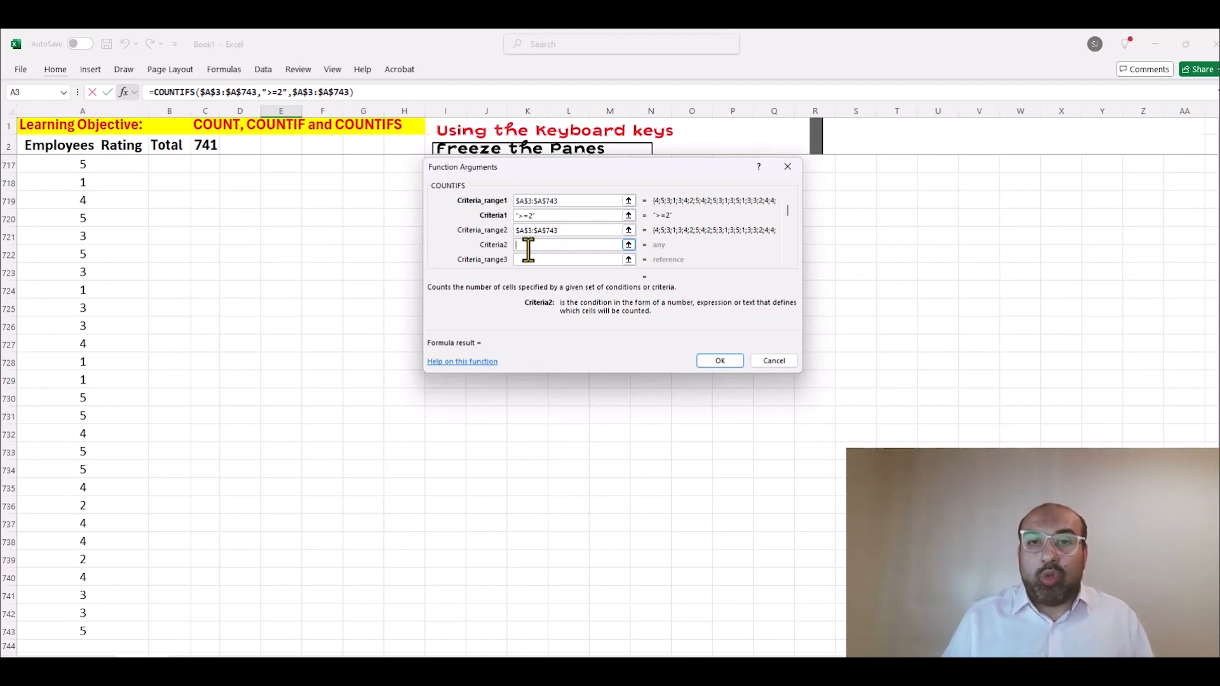
{"action": "type", "text": "<"}
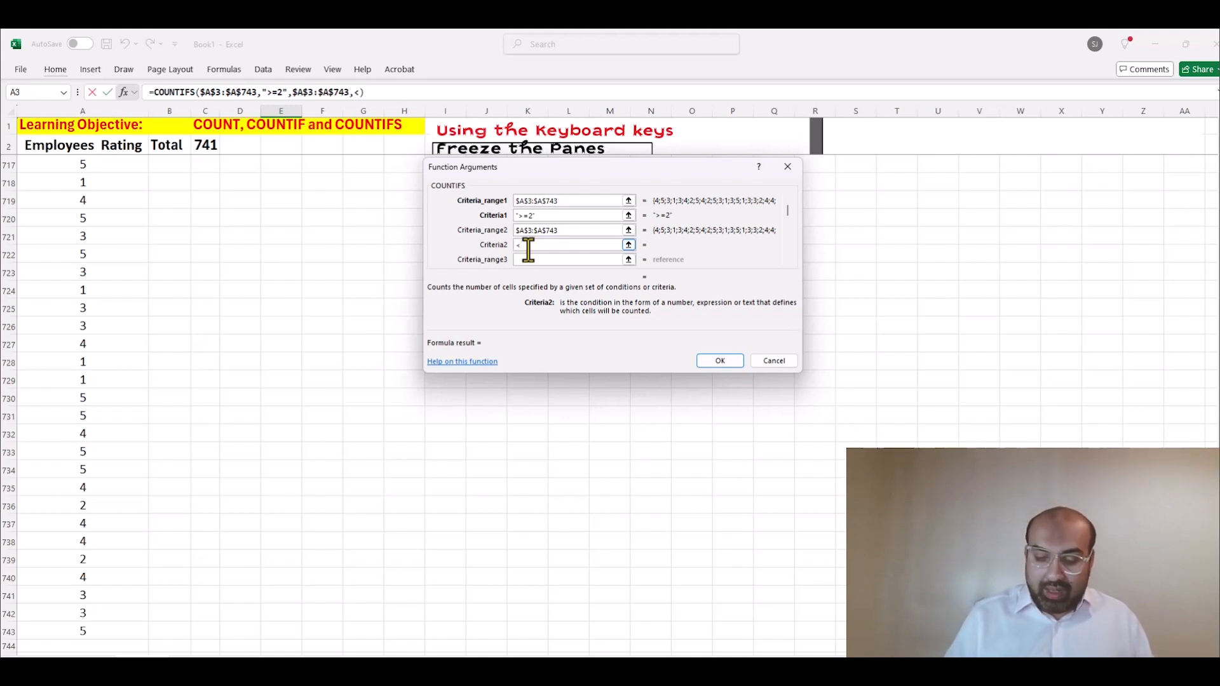
{"action": "type", "text": "=4"}
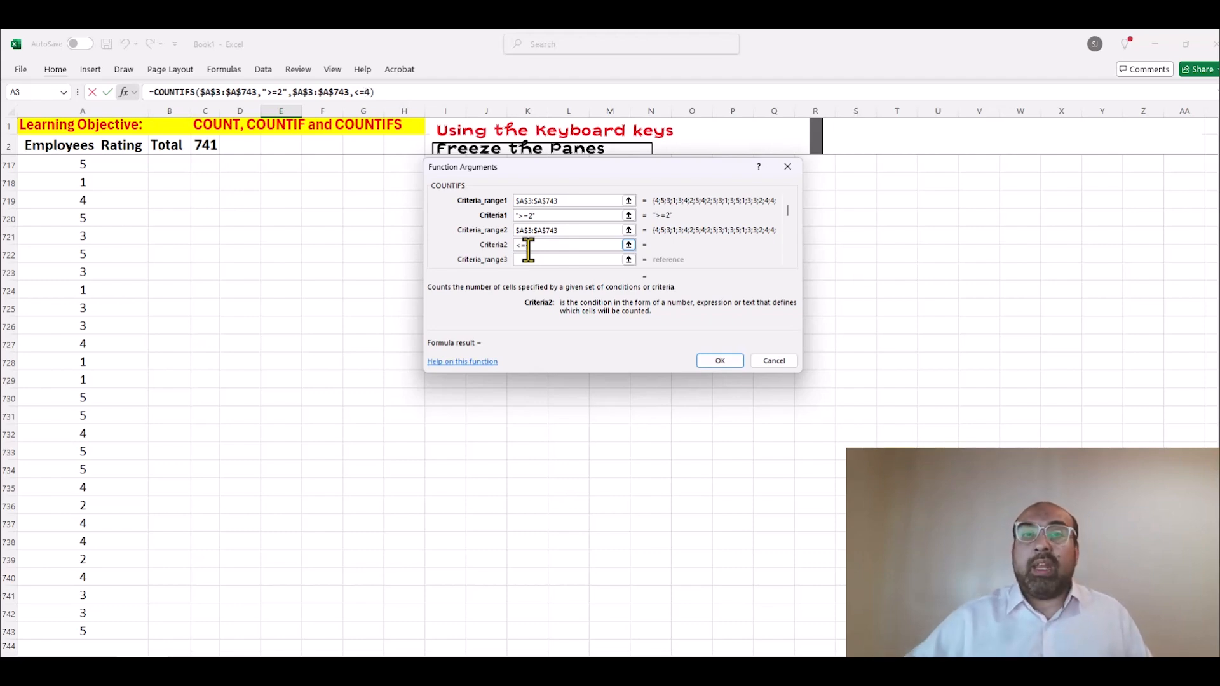
{"action": "left_click", "coordinate": [723, 359]}
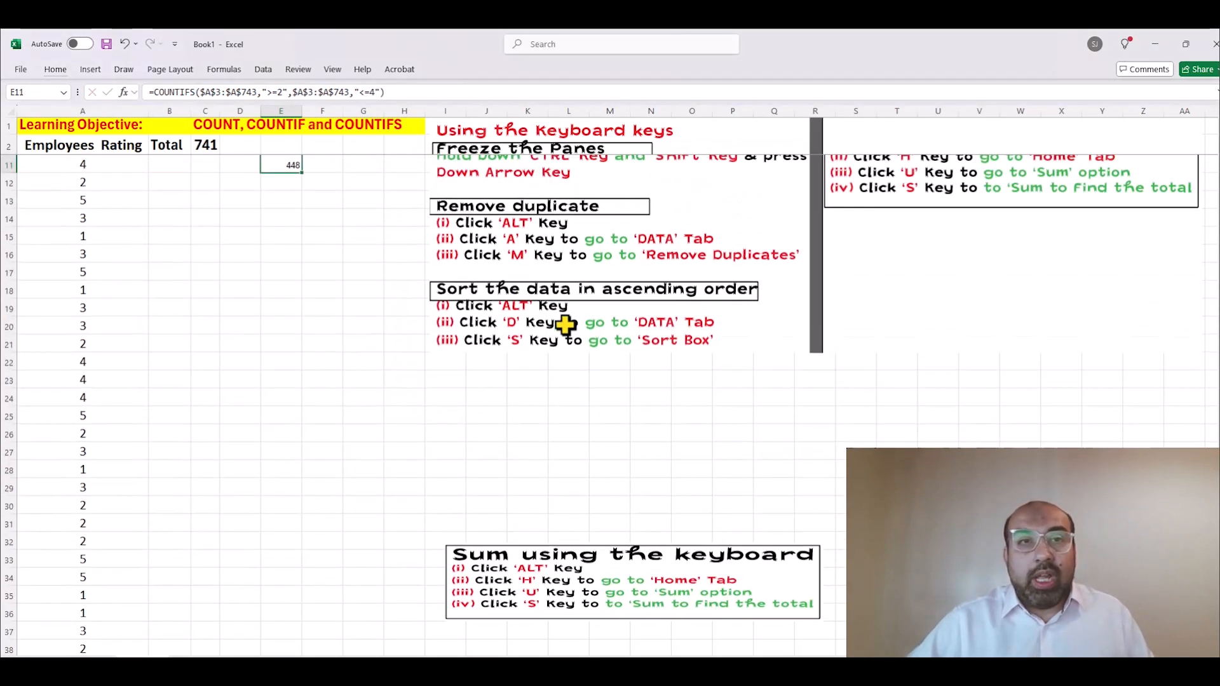
Step: Select the counts for ratings 2 to 4 in F4:F6 to check them against the COUNTIFS result in E11
{"action": "scroll", "coordinate": [565, 324], "scroll_direction": "up", "scroll_amount": 3}
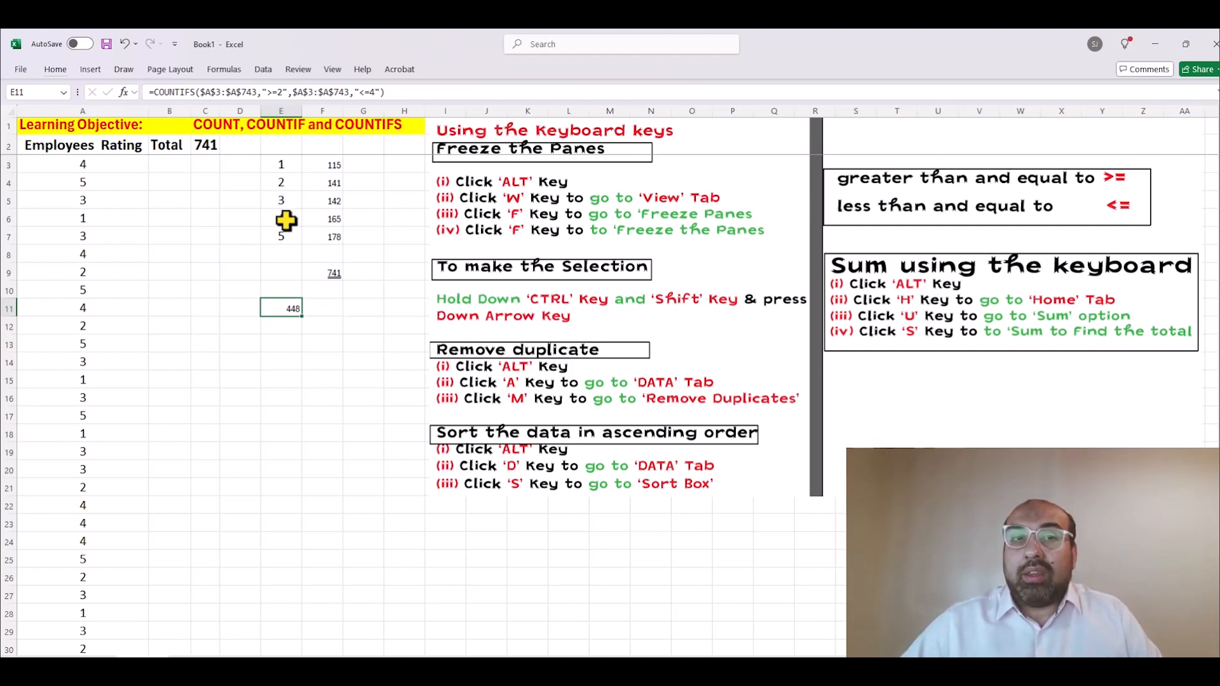
{"action": "left_click", "coordinate": [329, 184]}
{"action": "left_click_drag", "start_coordinate": [328, 183], "coordinate": [323, 218]}
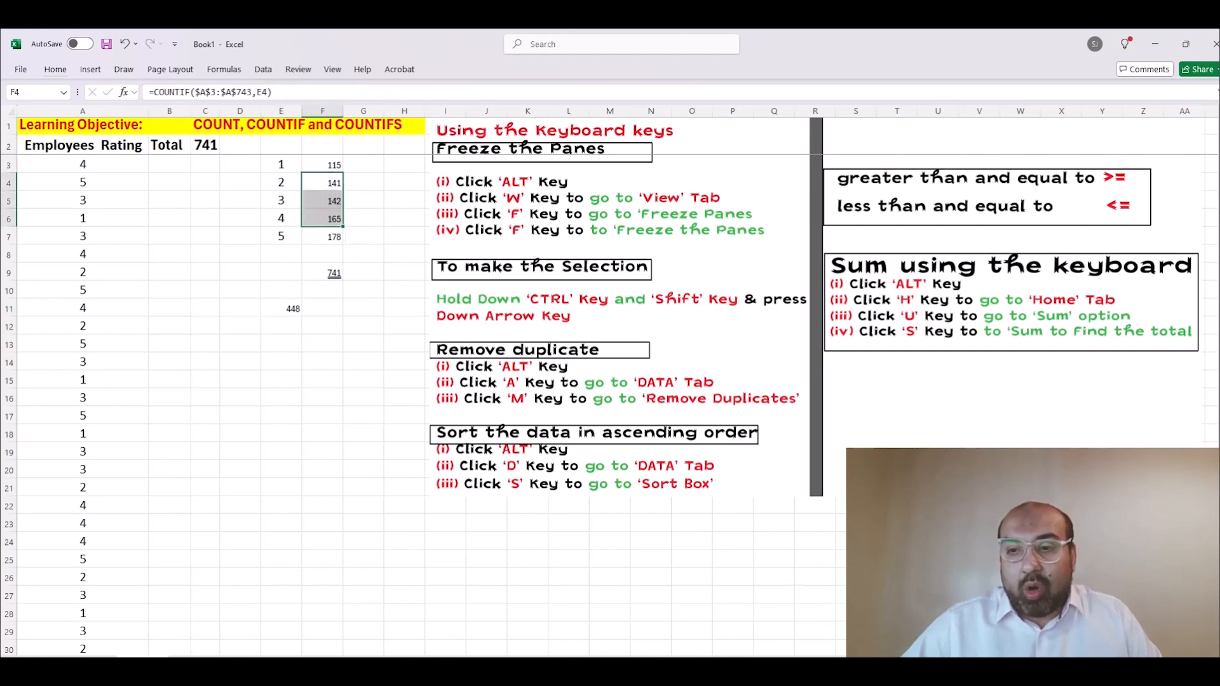